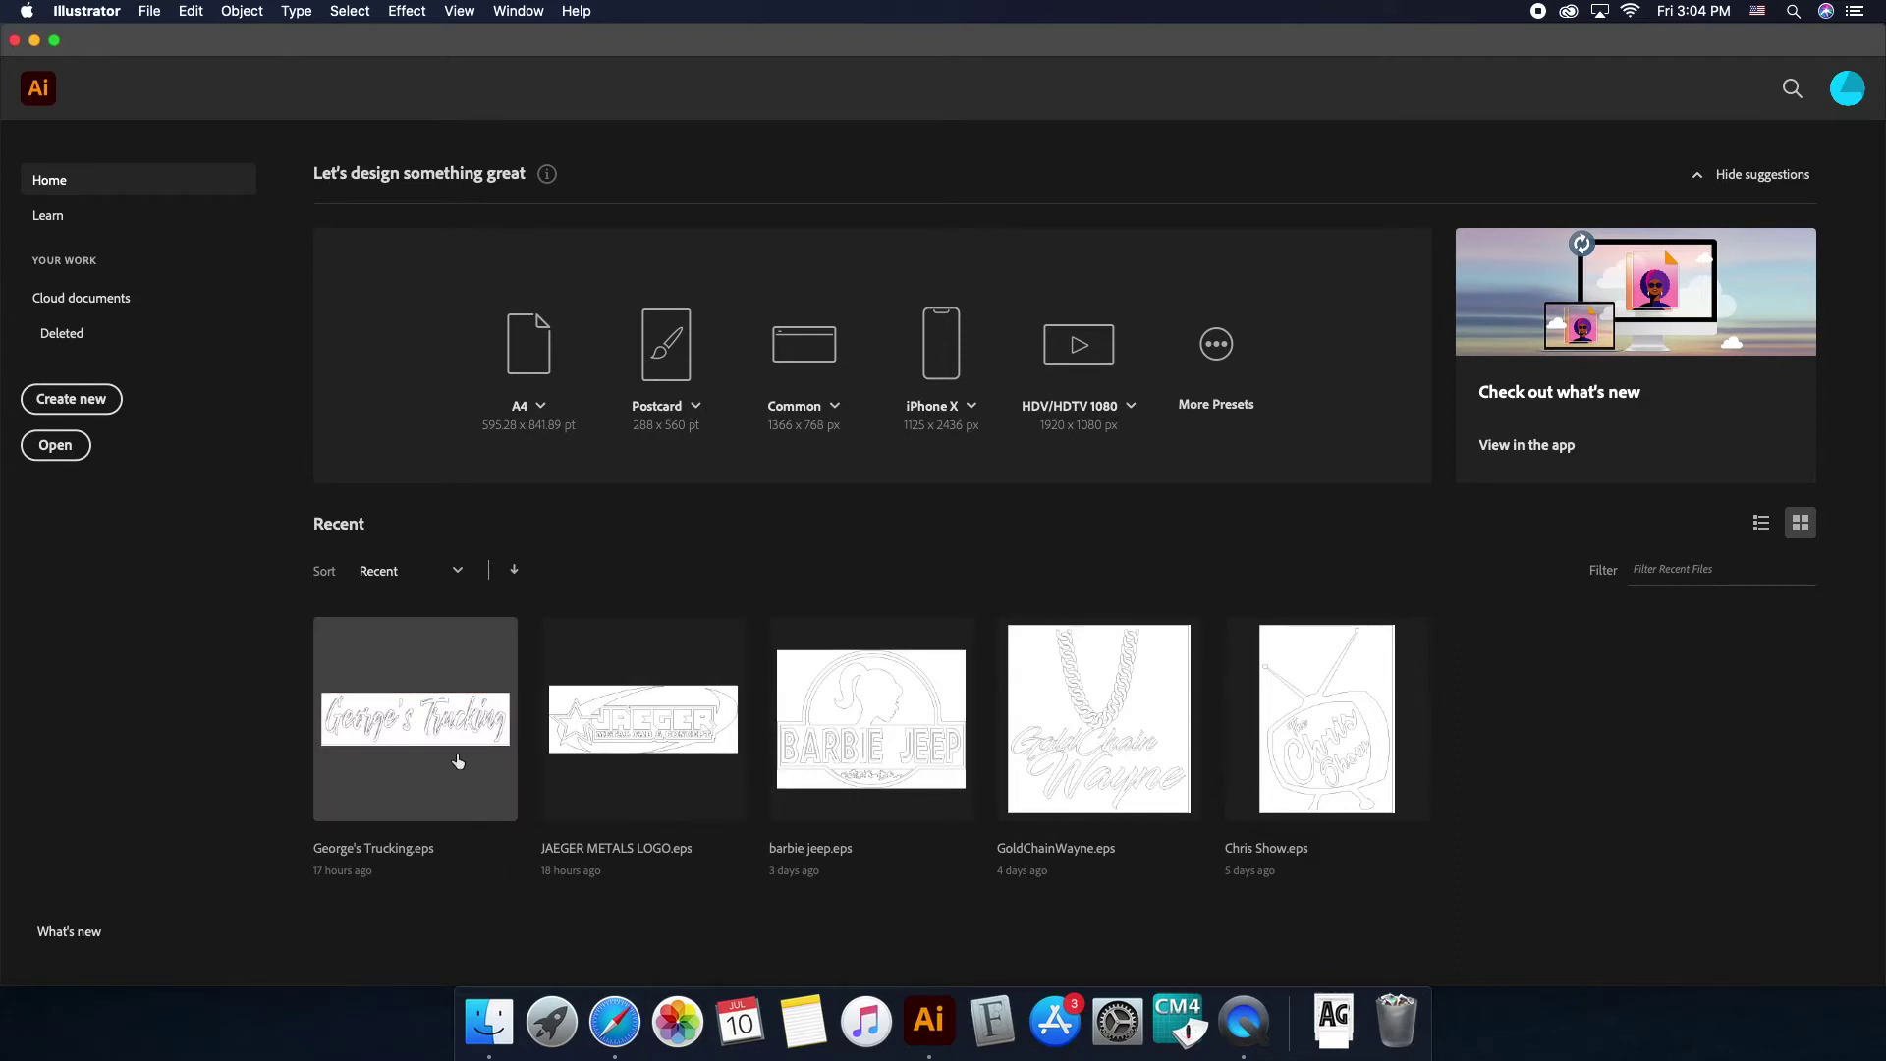
Step: Open George's Trucking.eps from Recent and run File > Cutting Master 4 > Cut/Plot
click(400, 730)
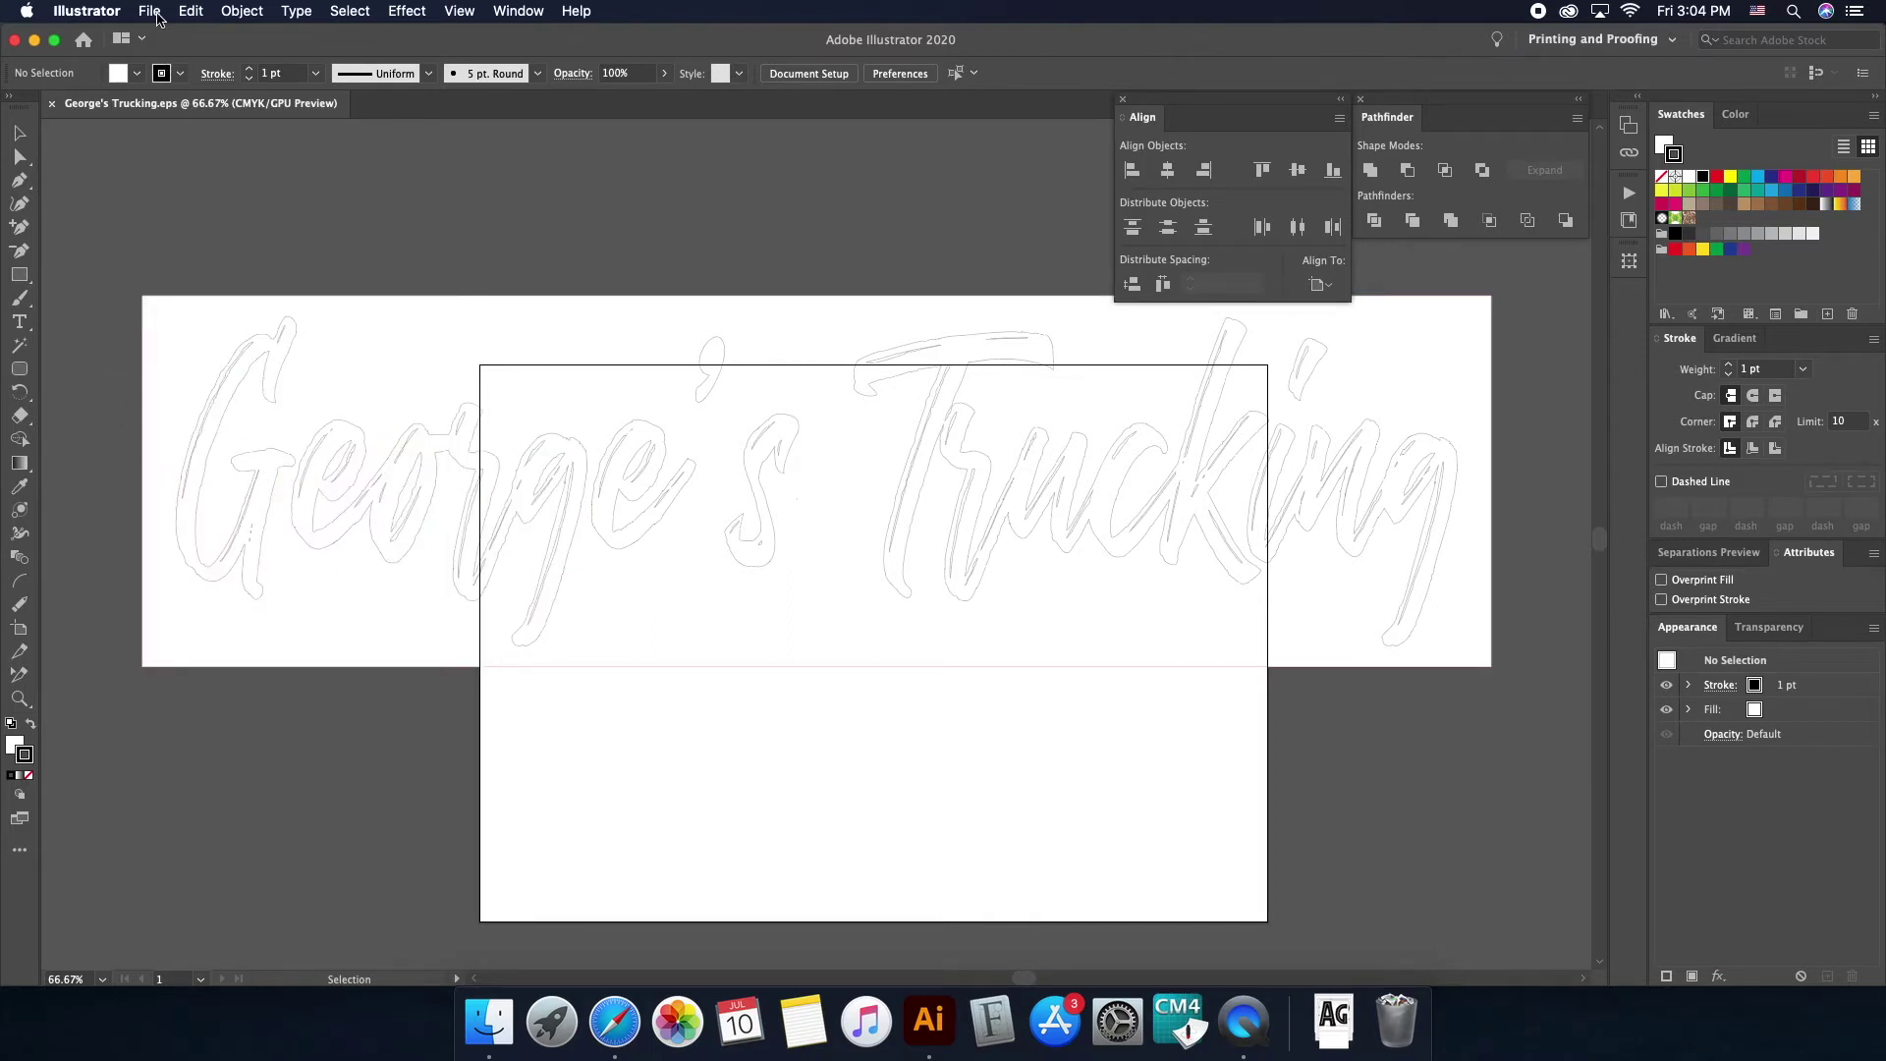
click(157, 13)
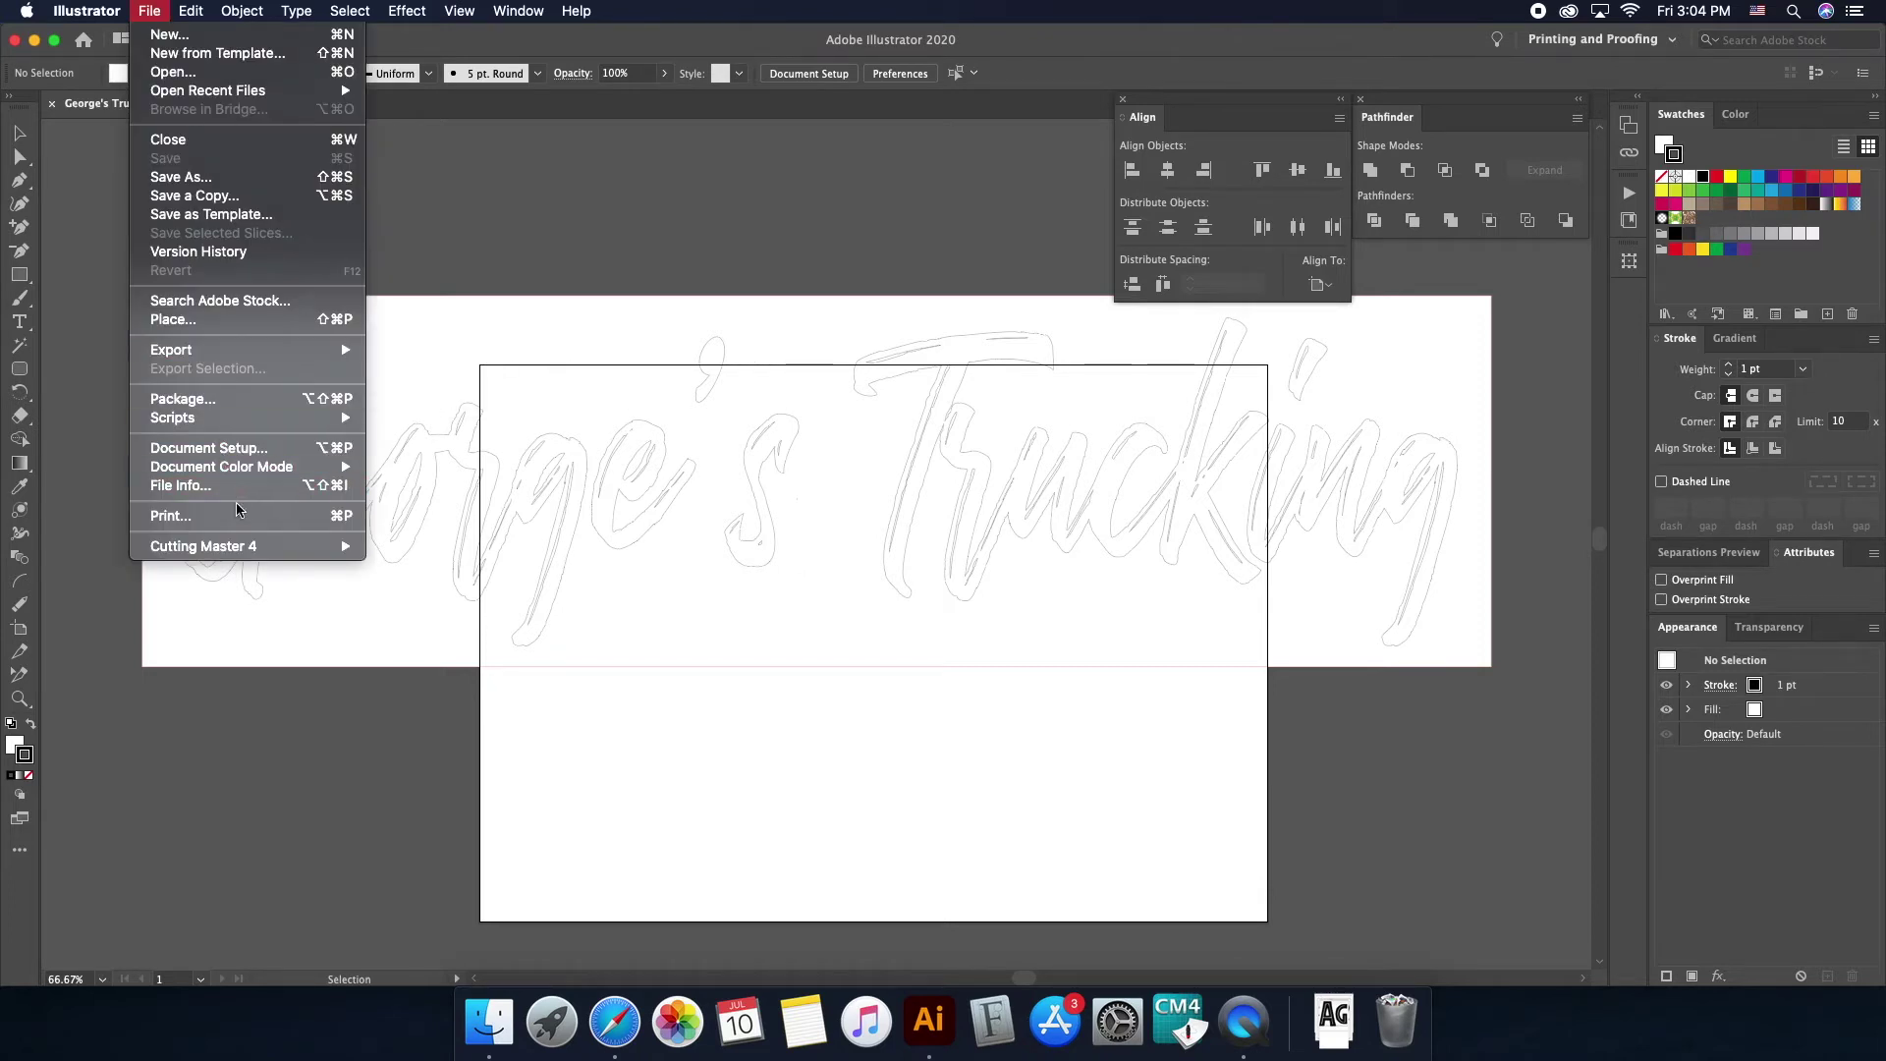
mouse_move(248, 548)
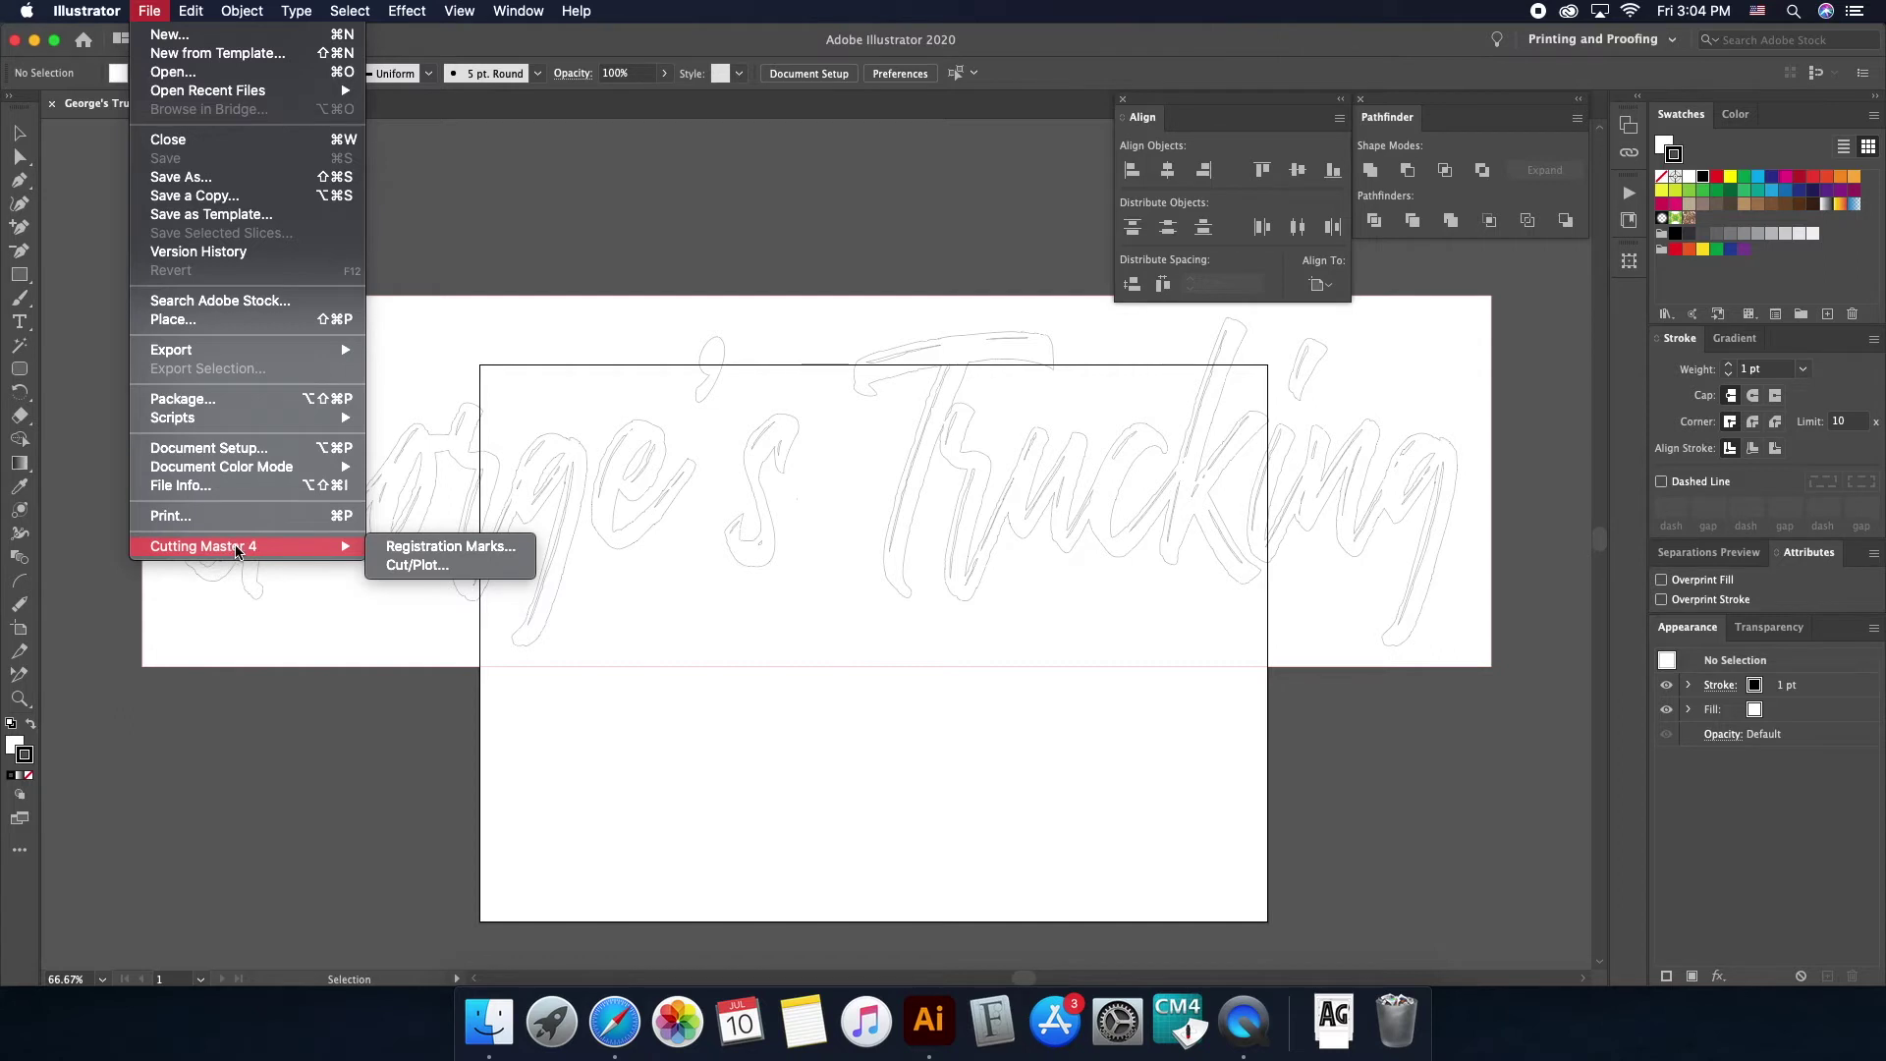
click(410, 567)
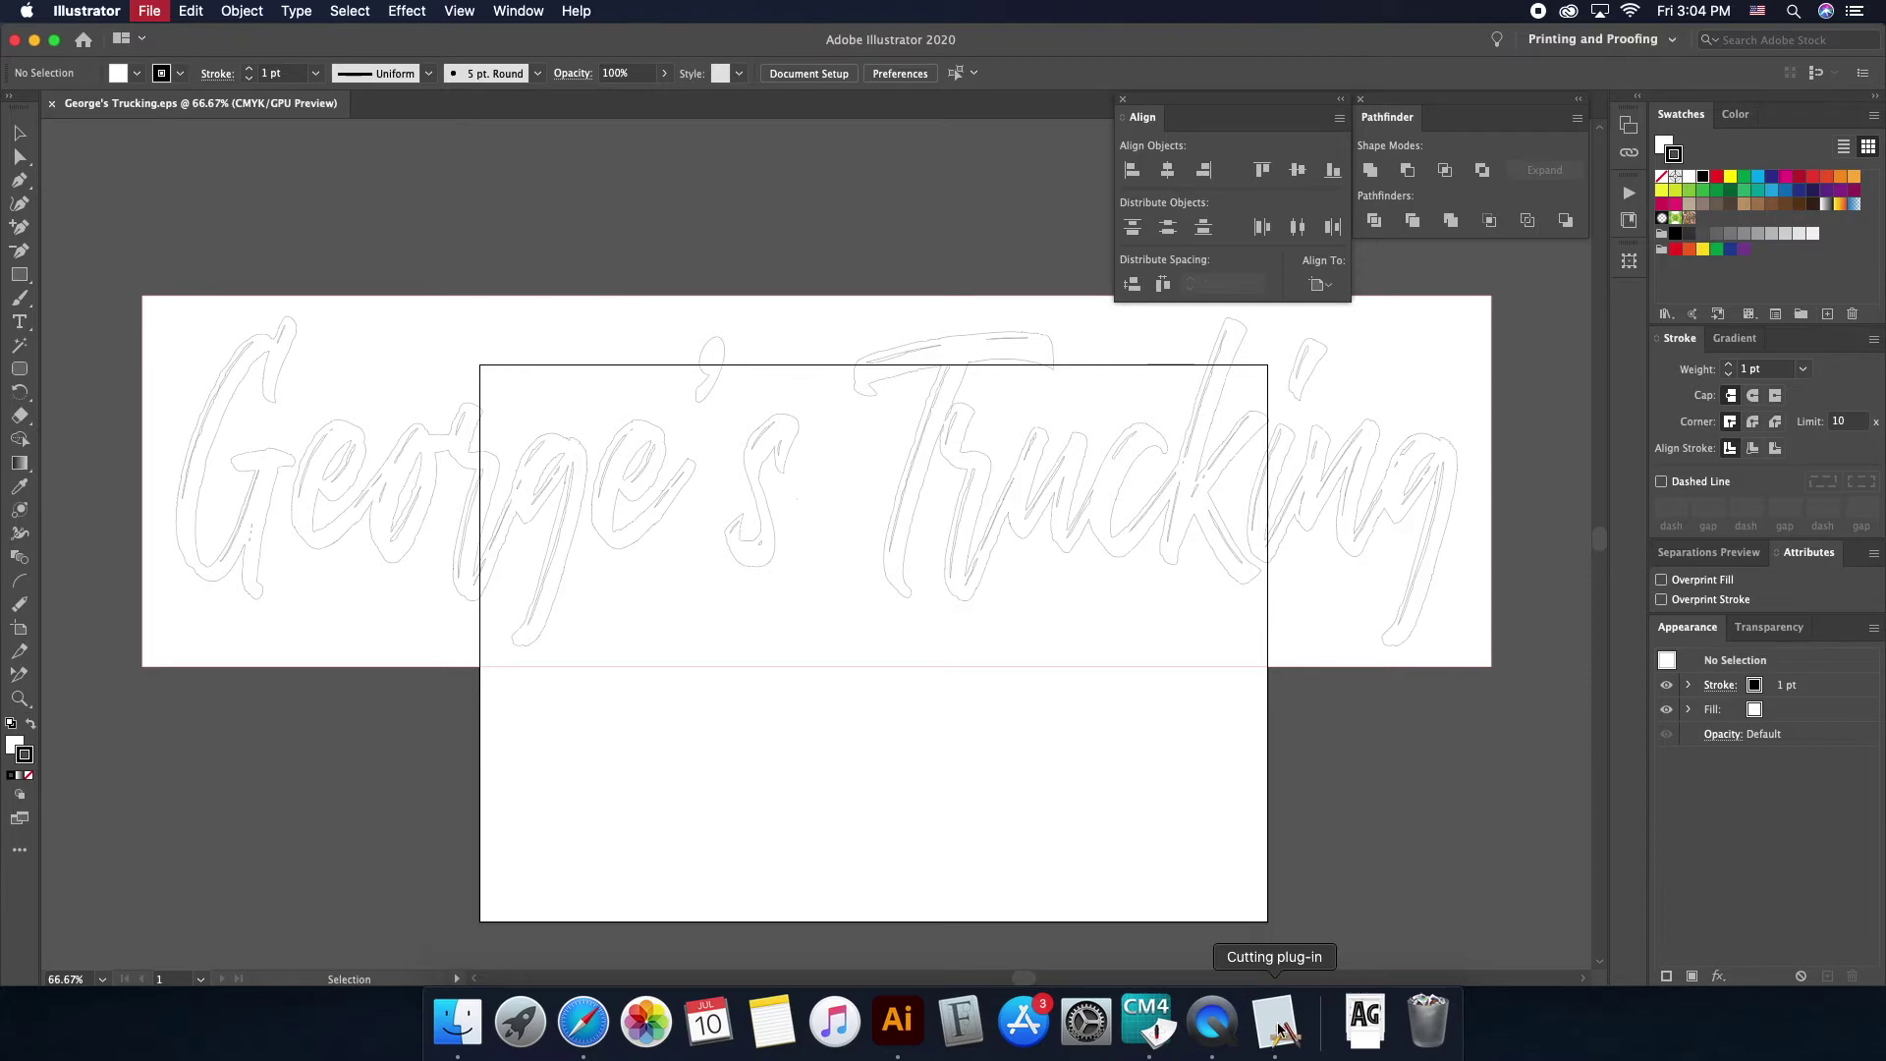
Step: Close the 20.00in by 5.63in Cut/Plot preview with Done, without sending the job
click(1139, 1022)
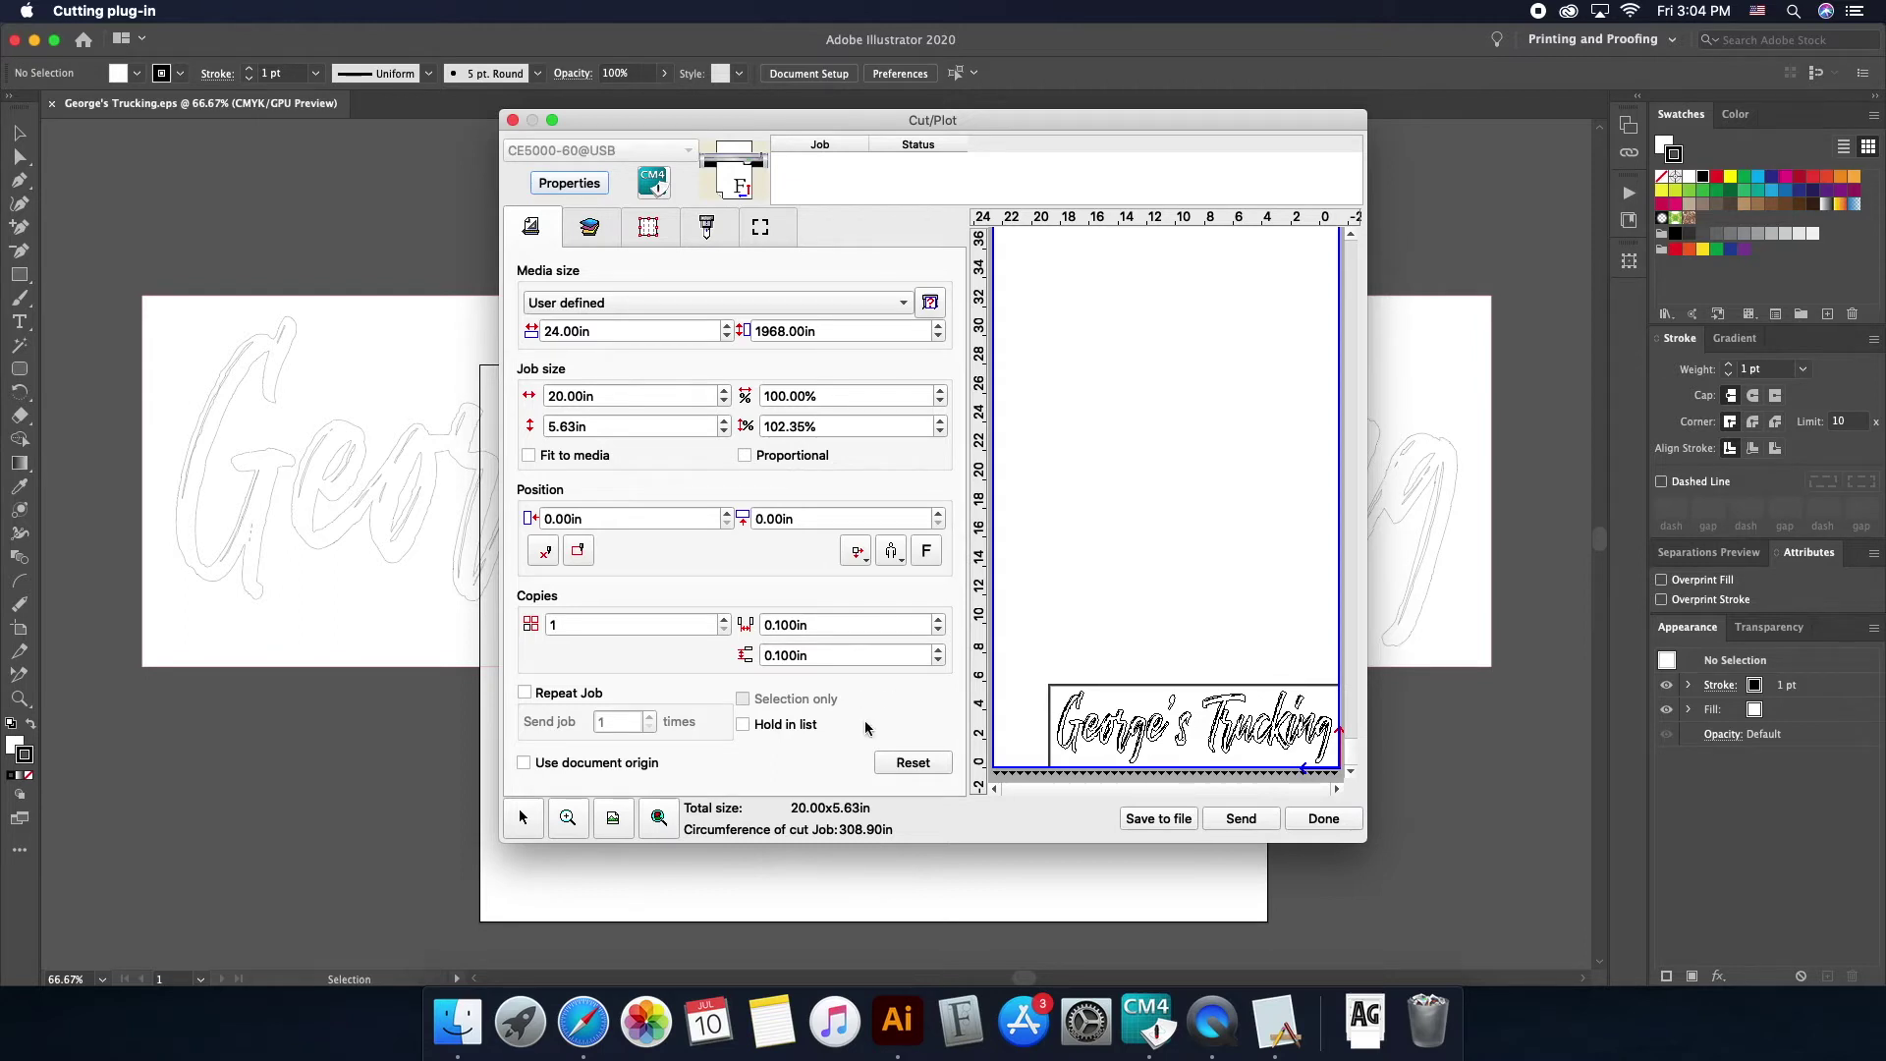
click(1324, 819)
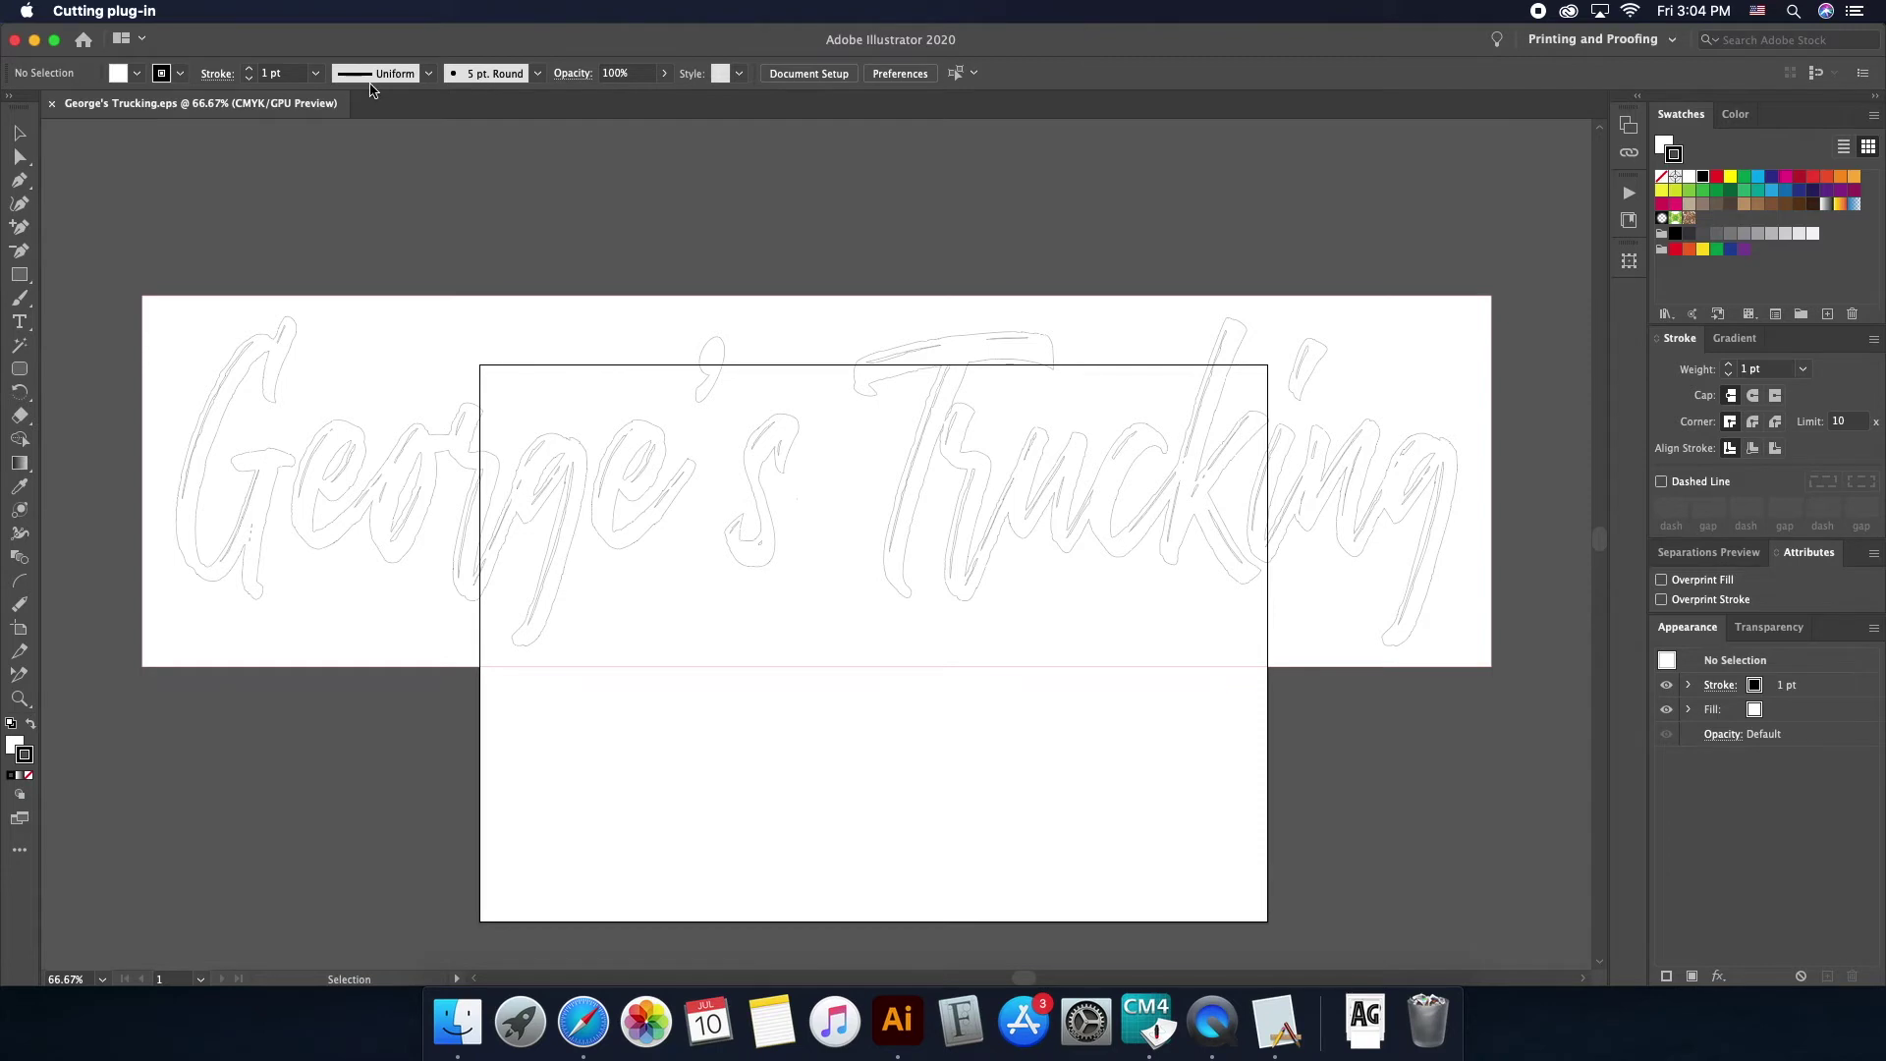
click(149, 11)
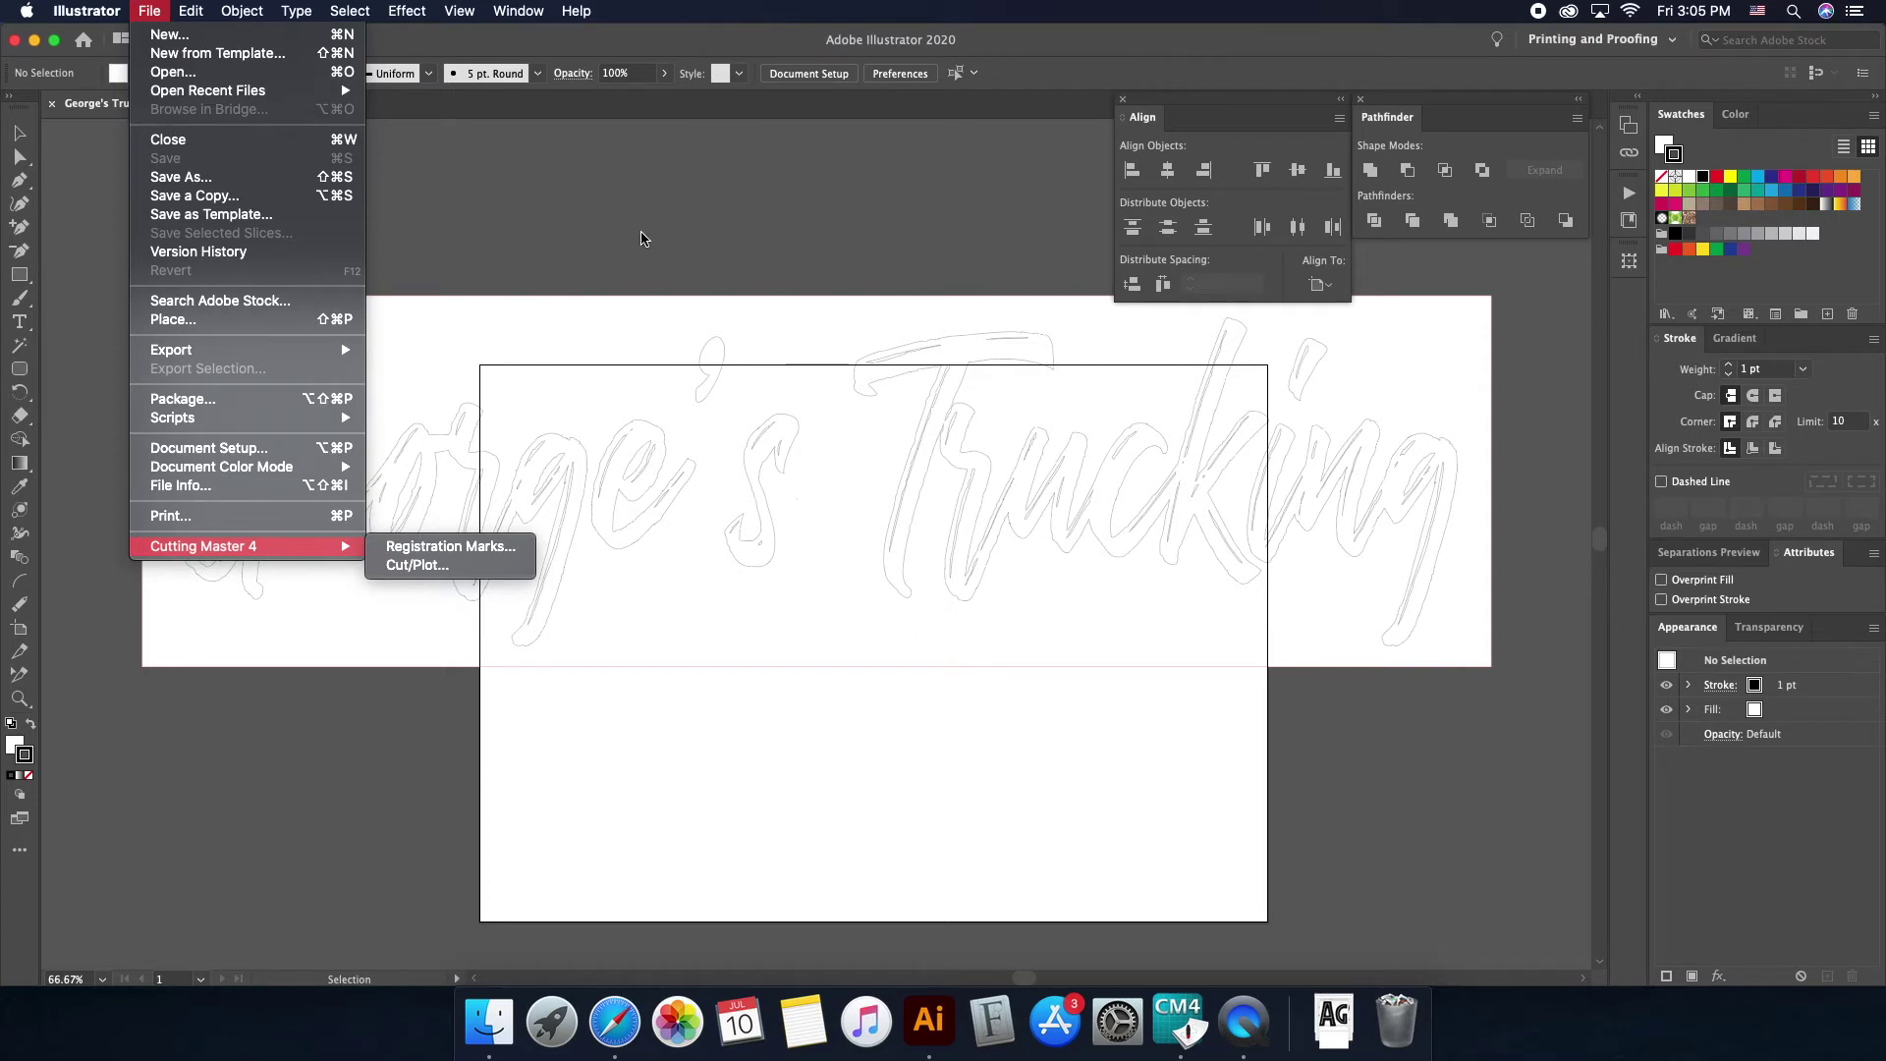
Step: Dismiss the File menu without choosing anything, leaving George's Trucking on the artboard
click(646, 240)
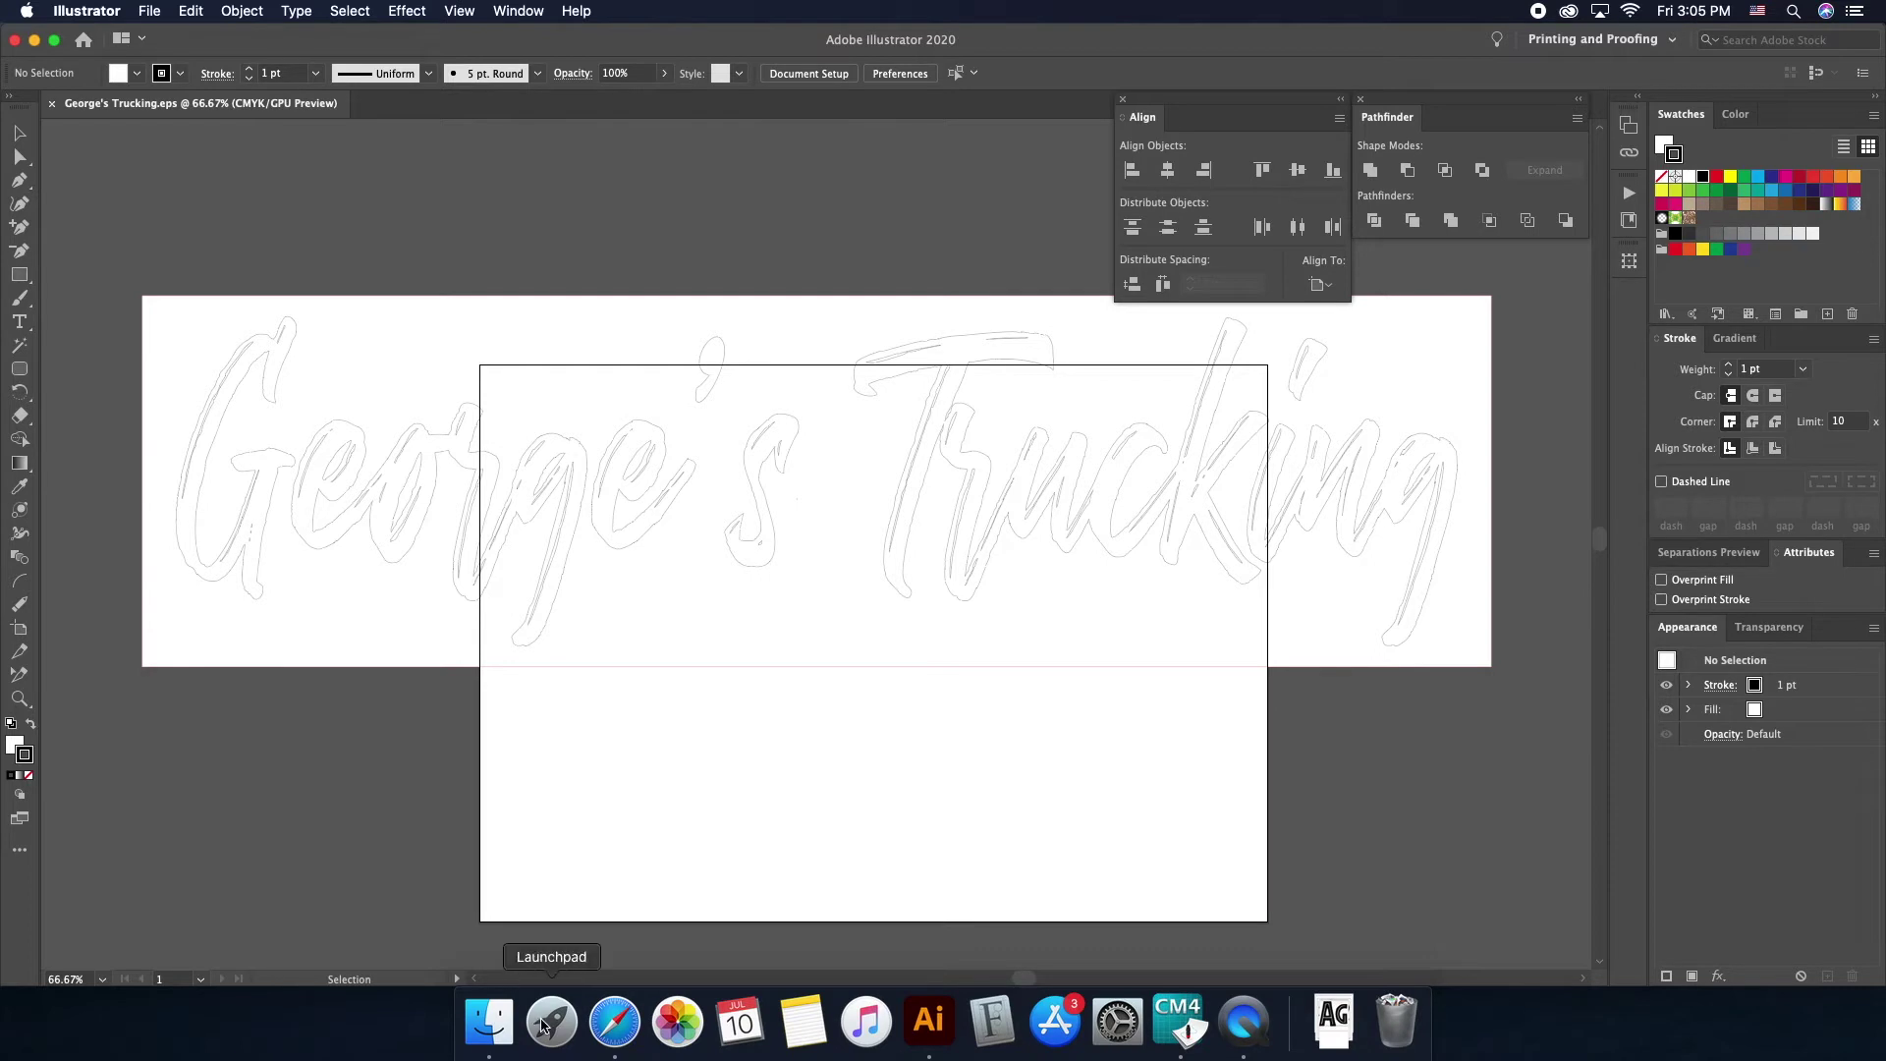
Step: Browse Applications in Finder to the Cutting Master 4 64 folder, then close that window
click(488, 1022)
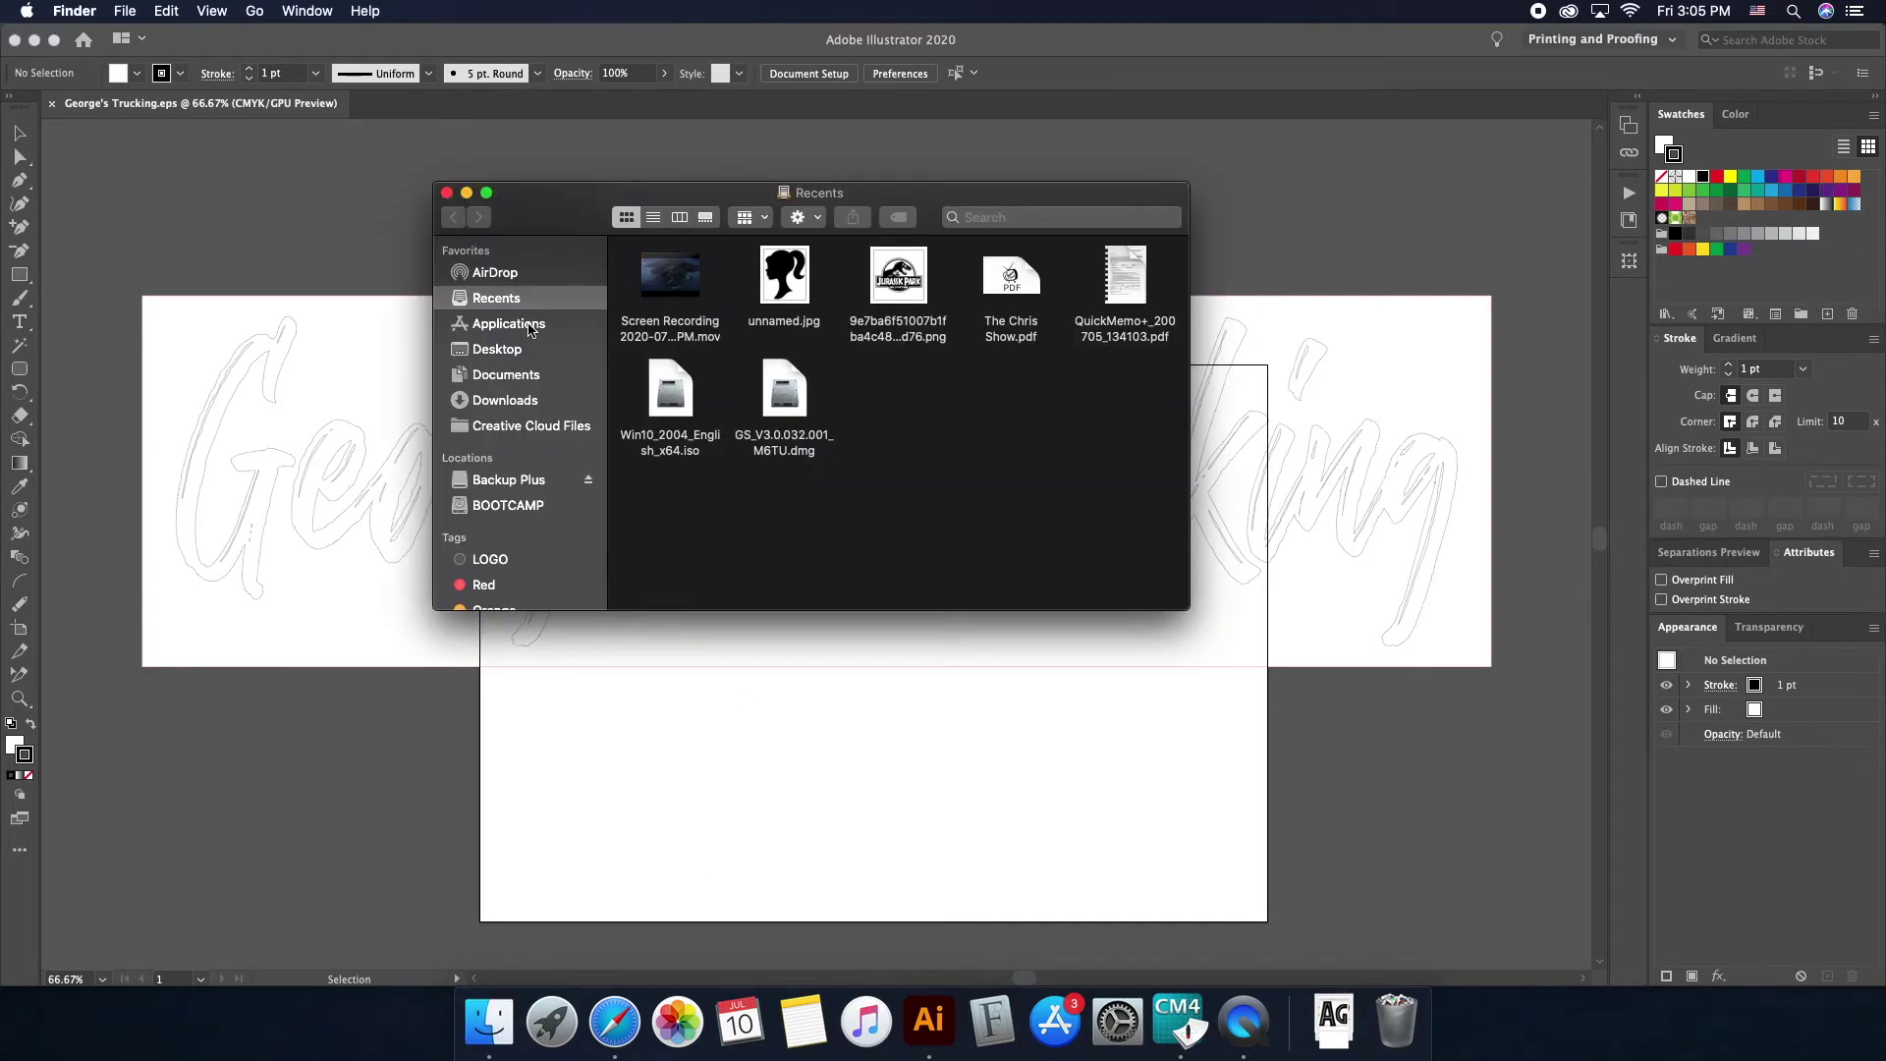
click(529, 327)
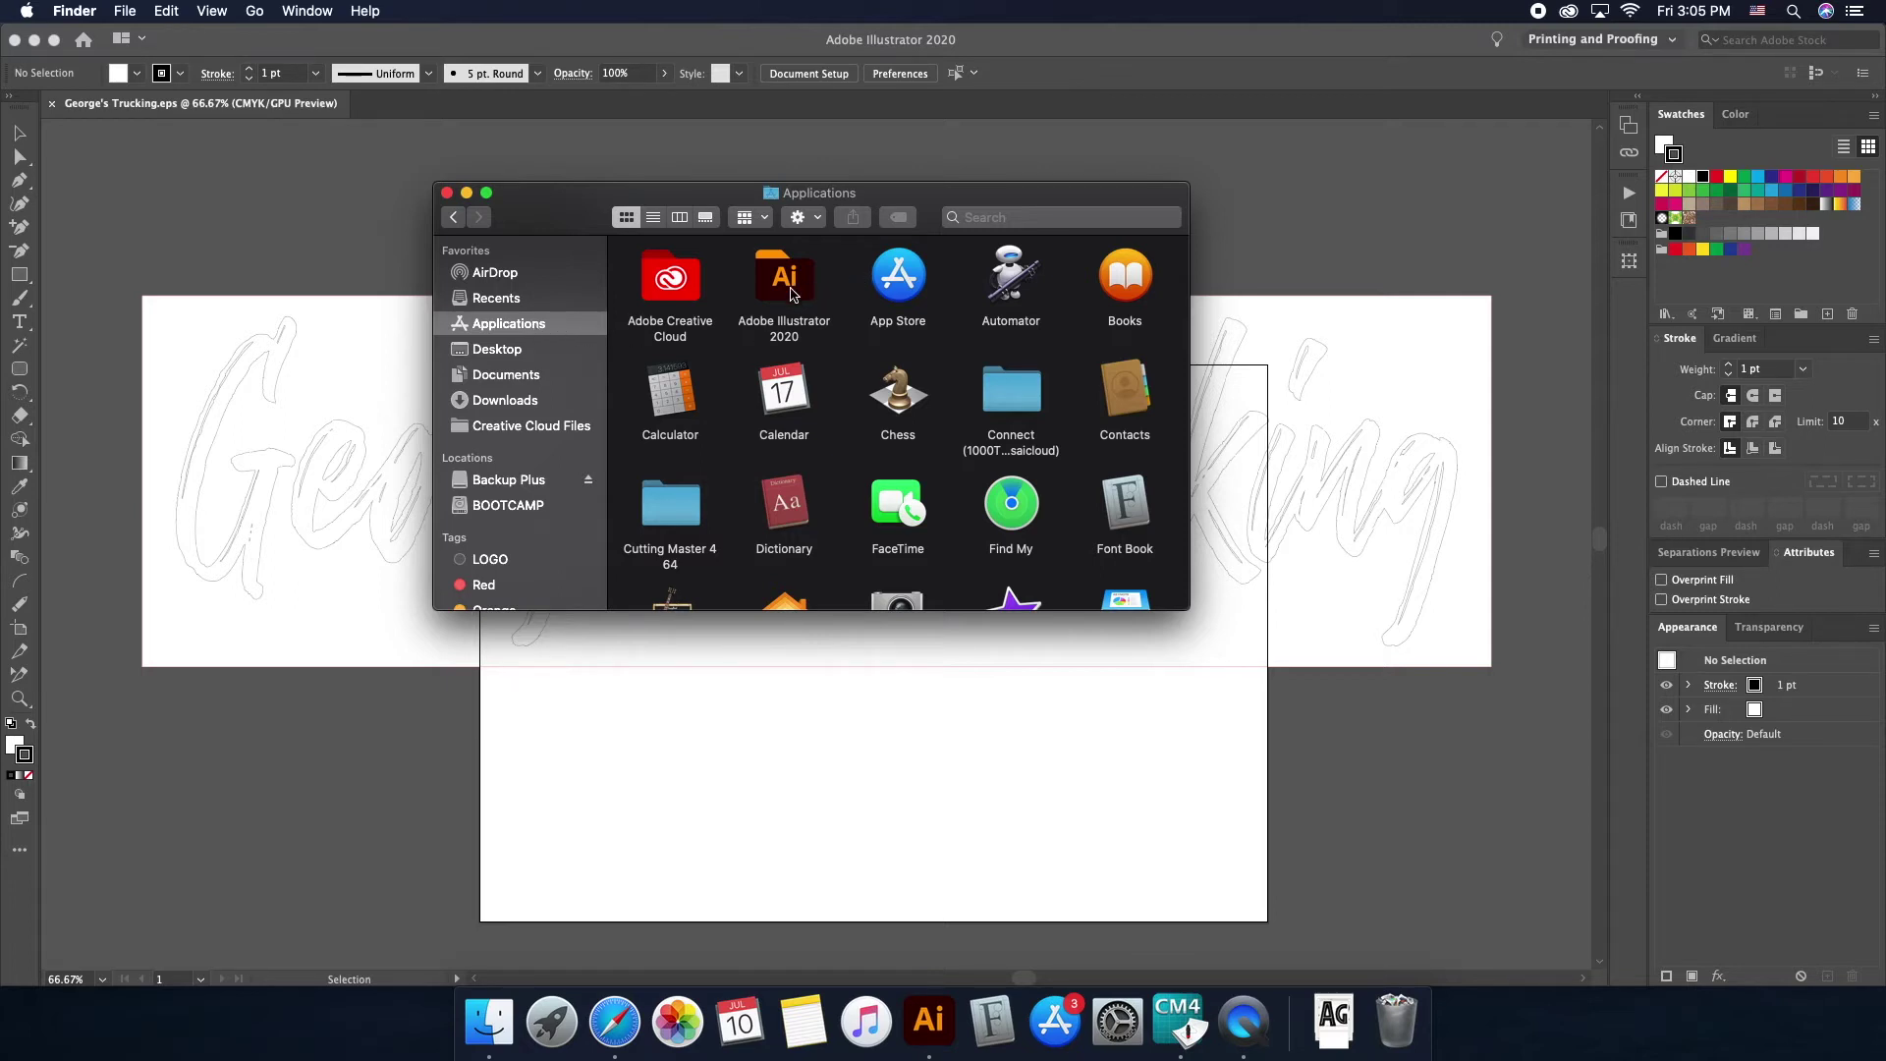
double_click(785, 280)
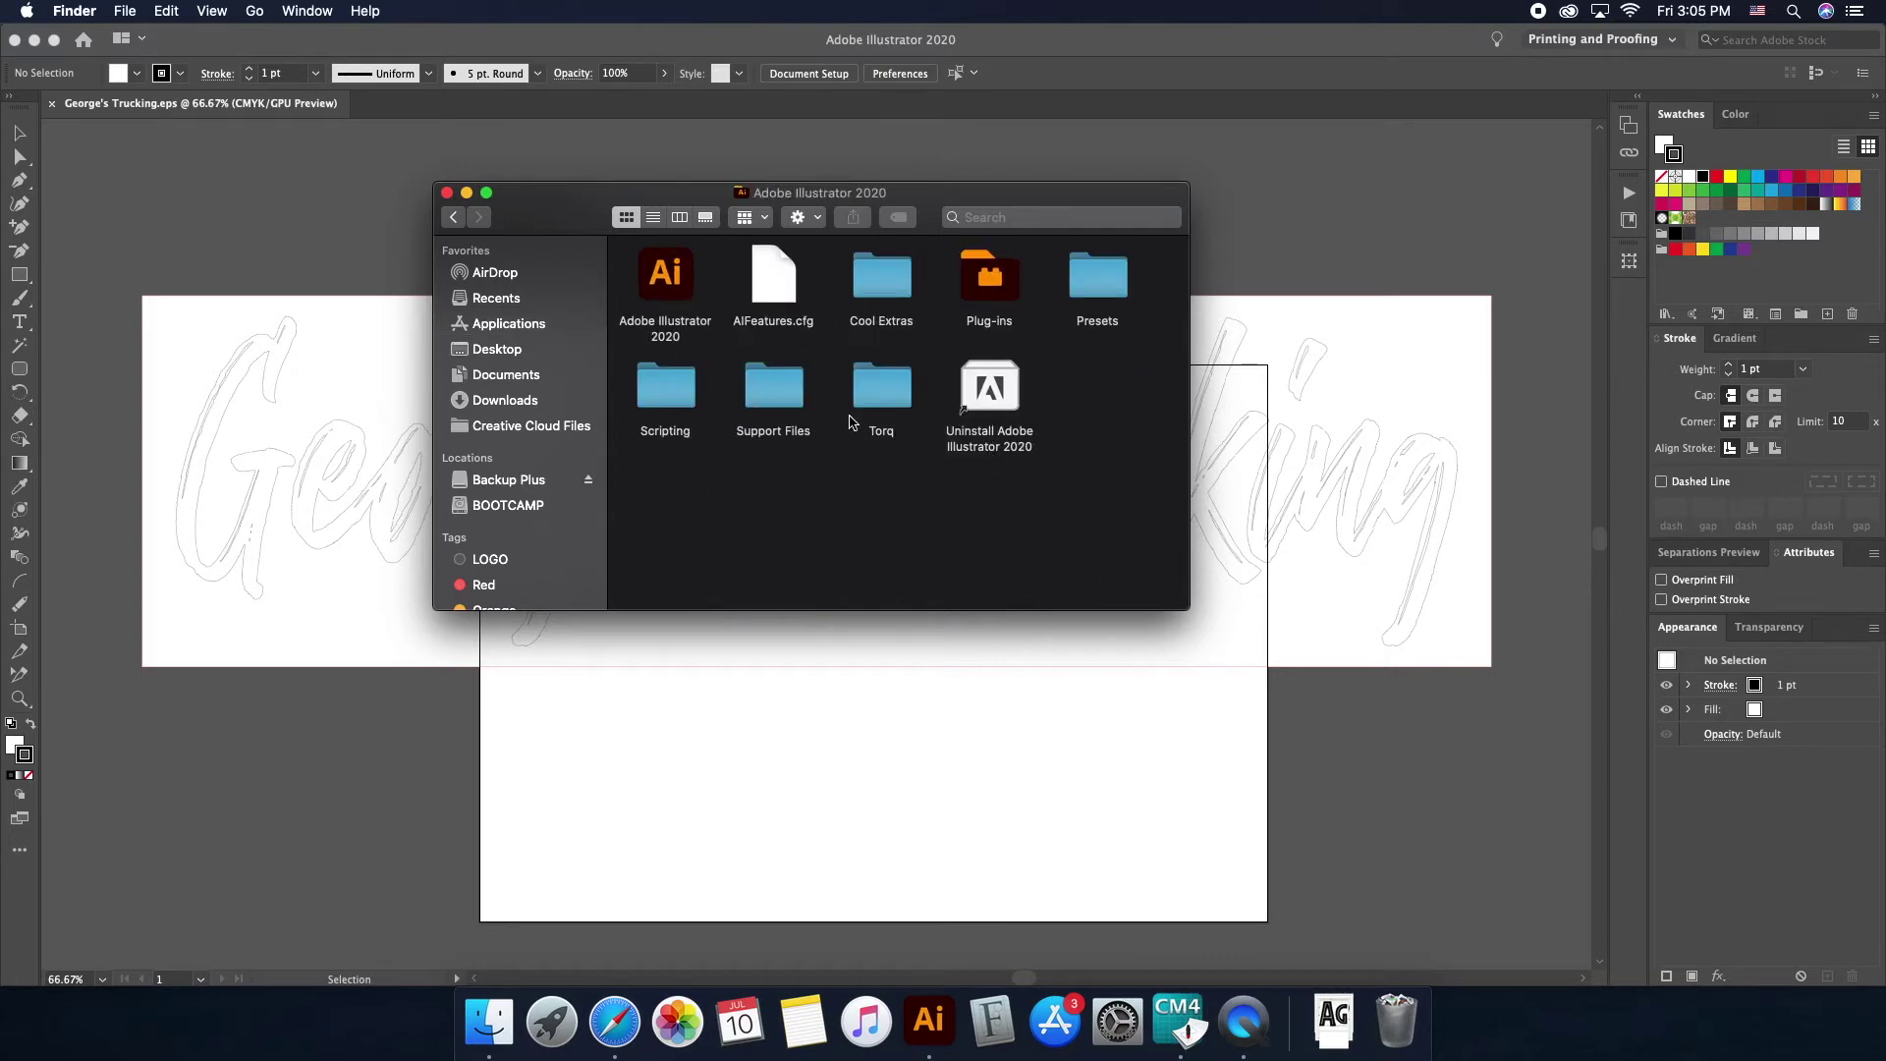
click(452, 217)
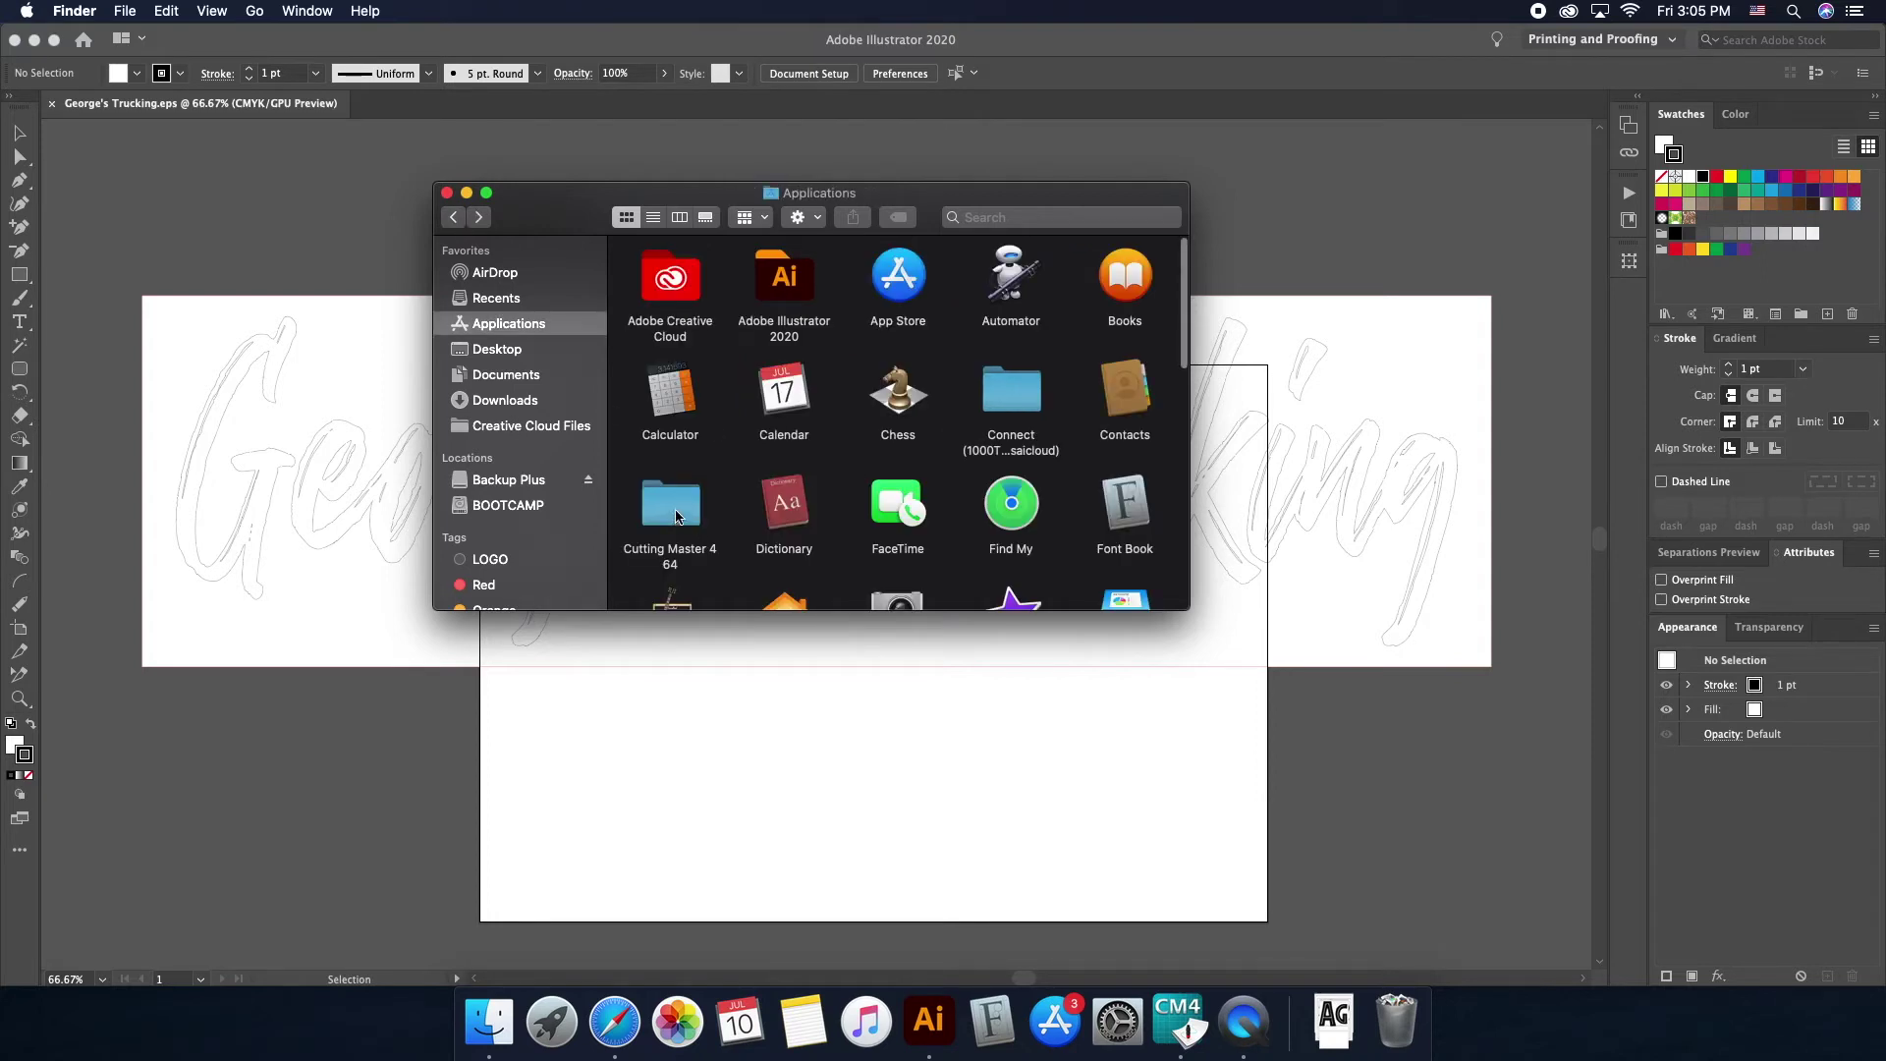
double_click(678, 519)
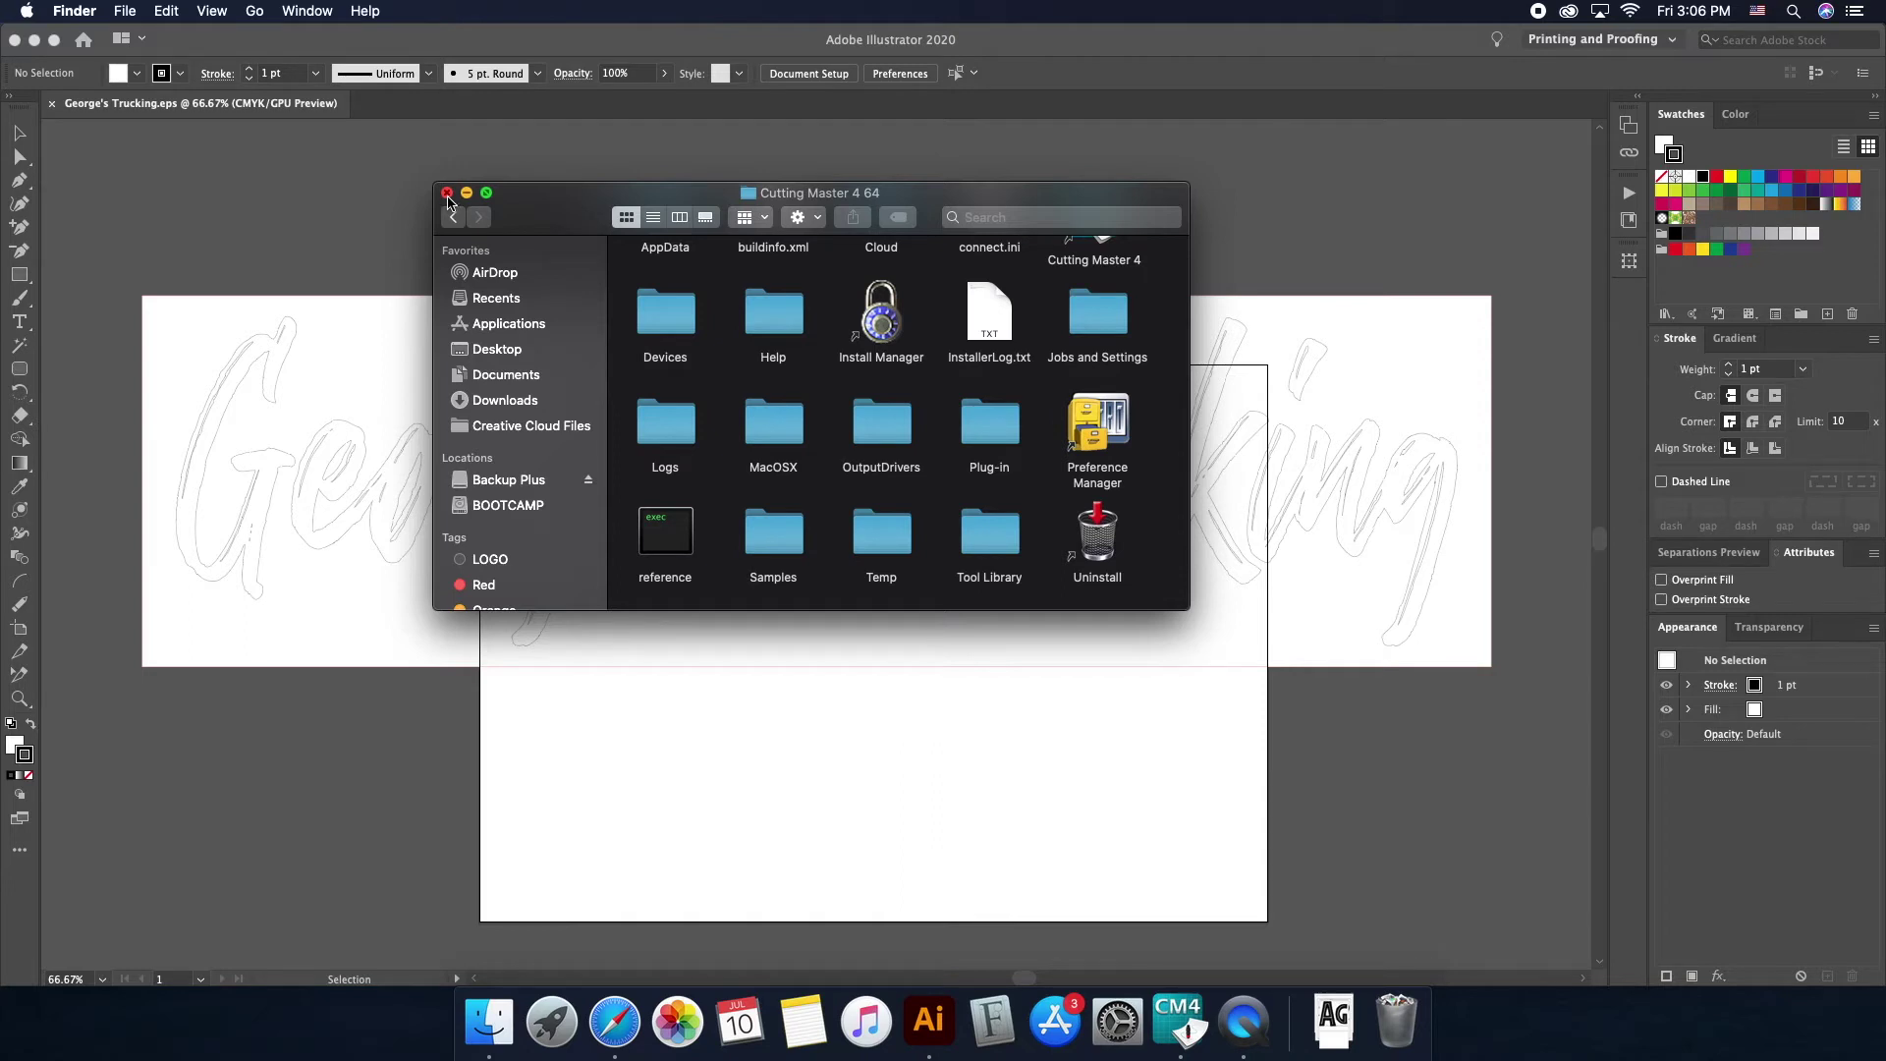
click(448, 194)
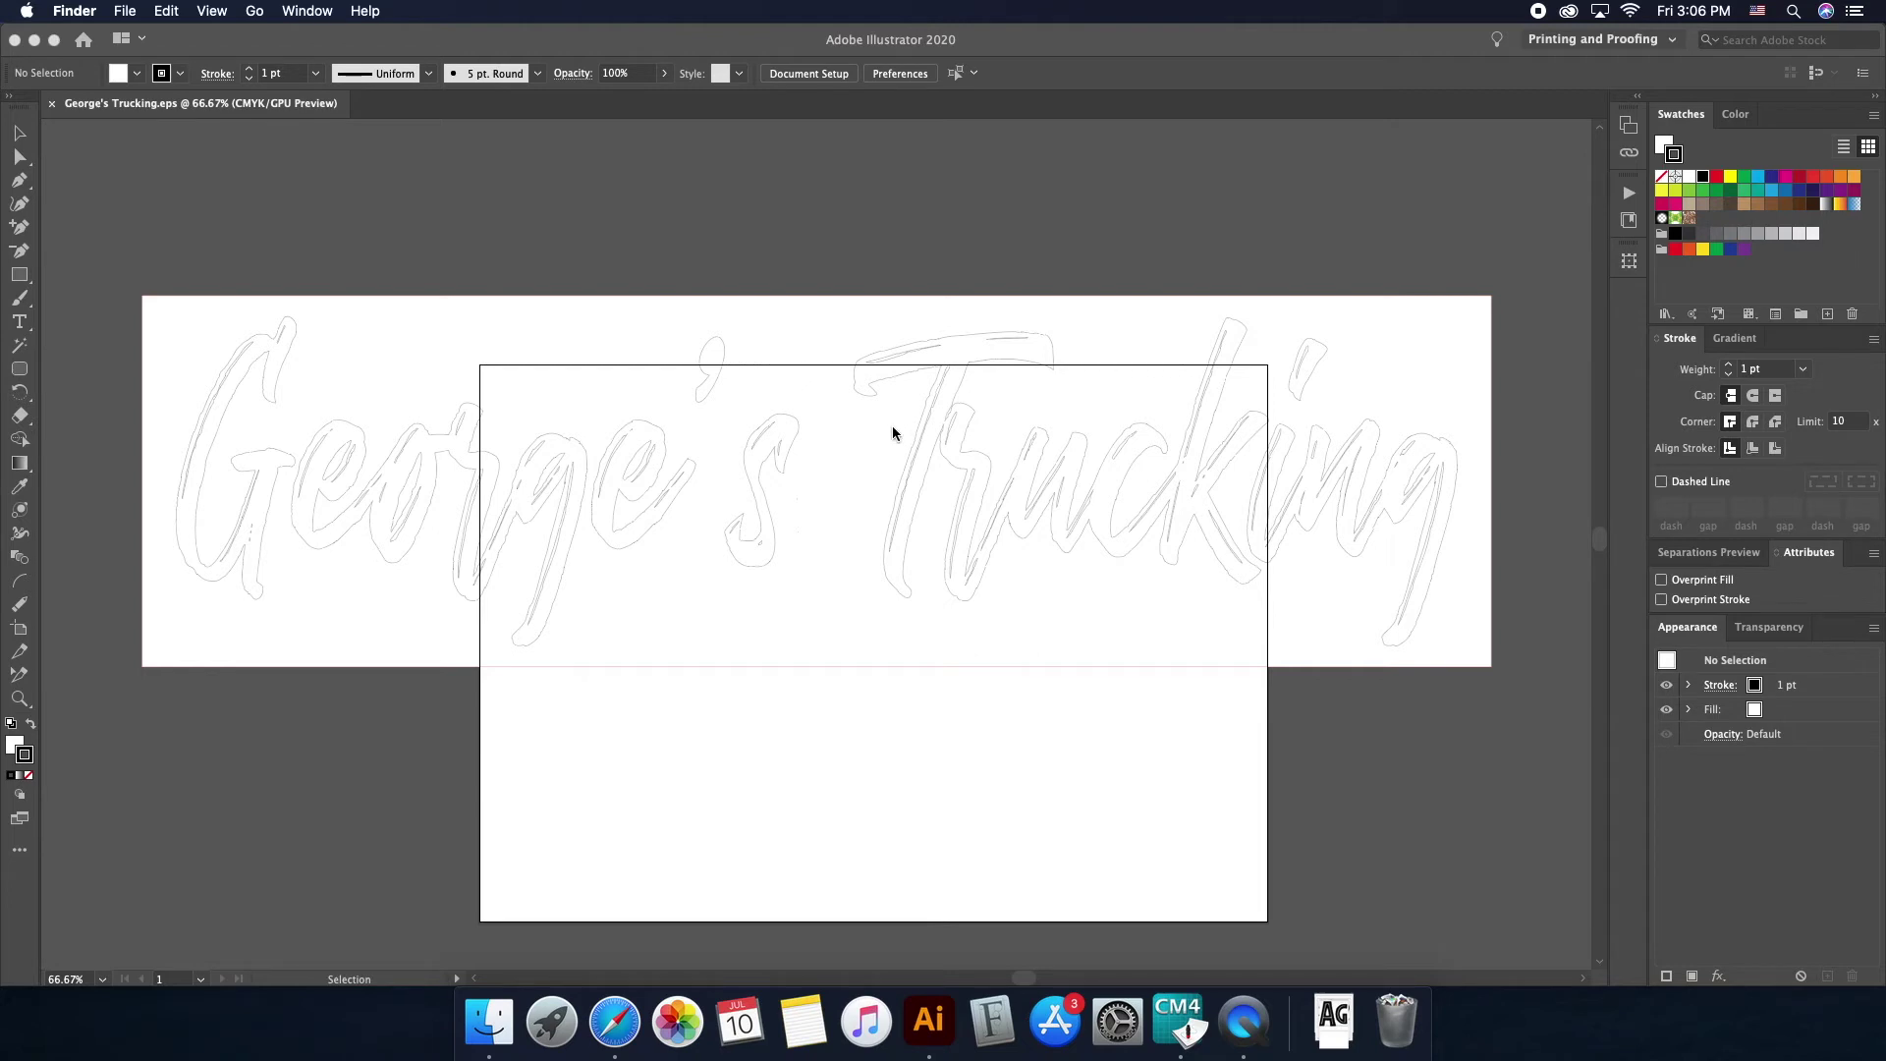
Step: Quit Illustrator from its application menu and close the Cutting Master 4 window
click(231, 59)
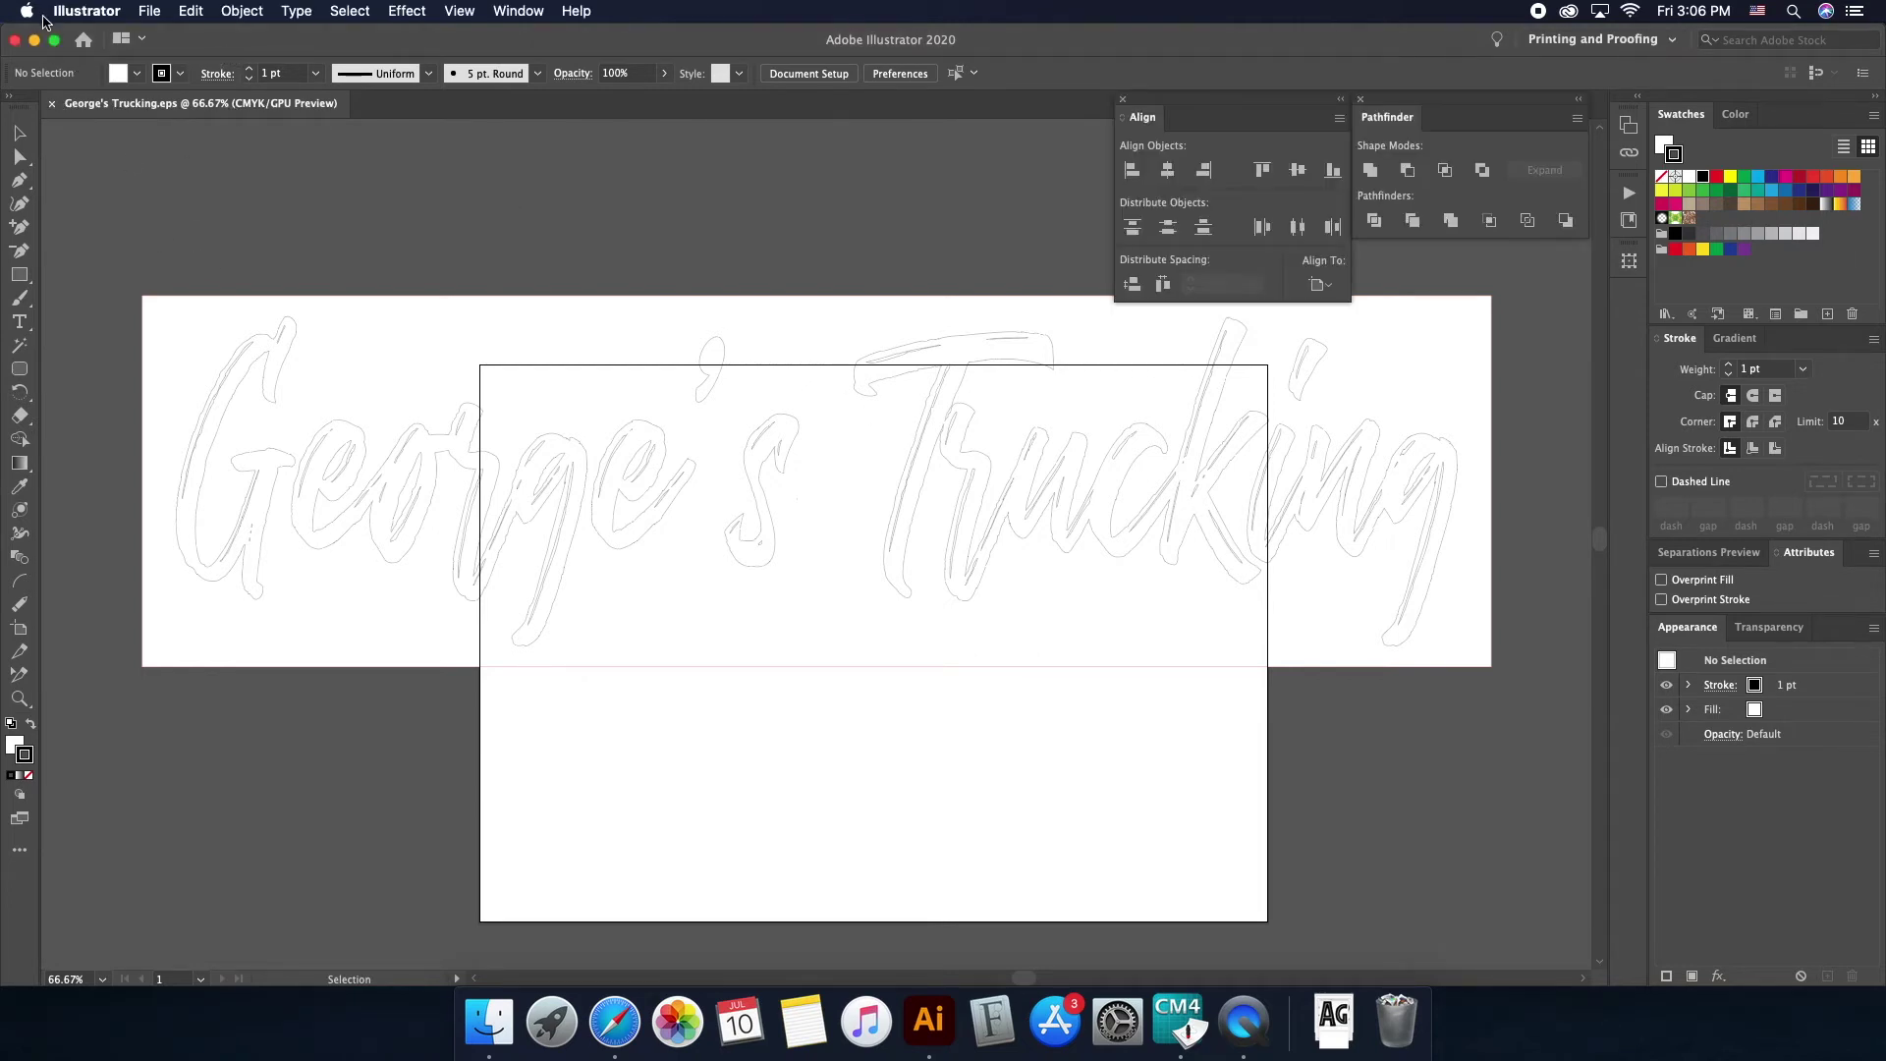
click(57, 11)
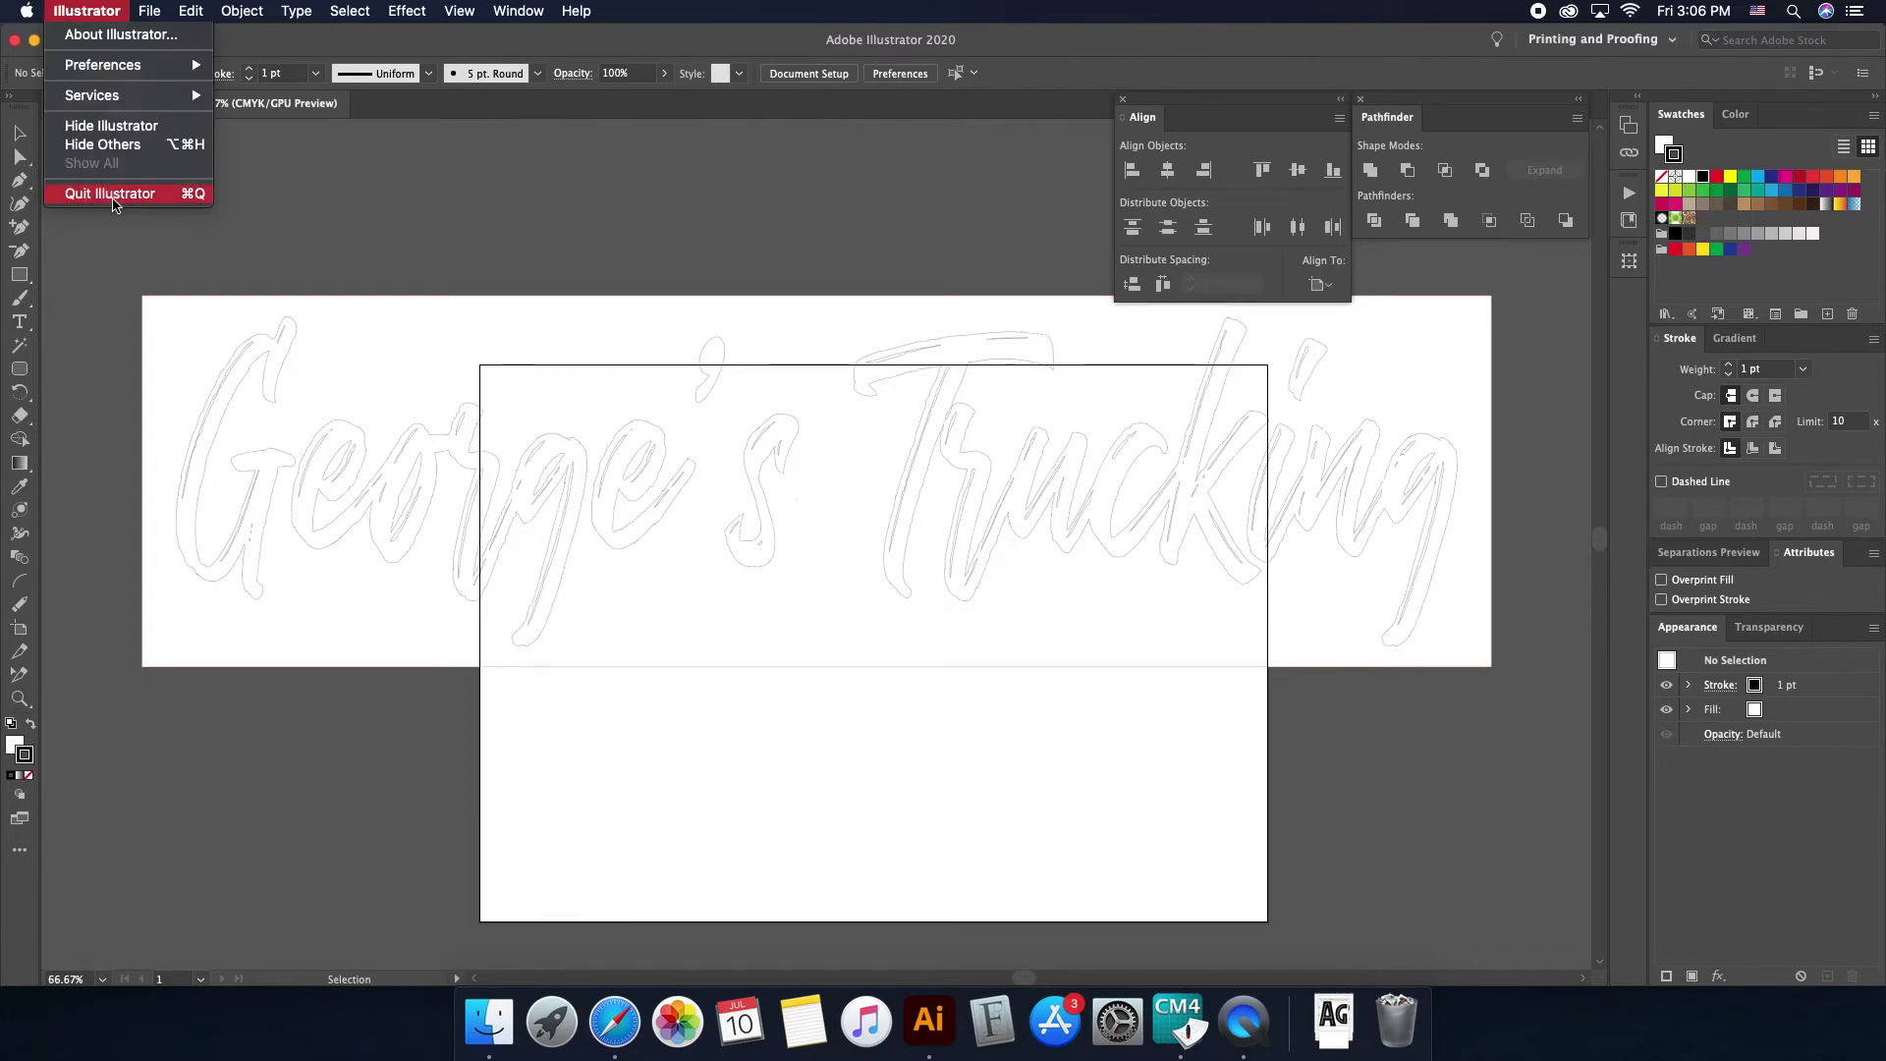
click(116, 201)
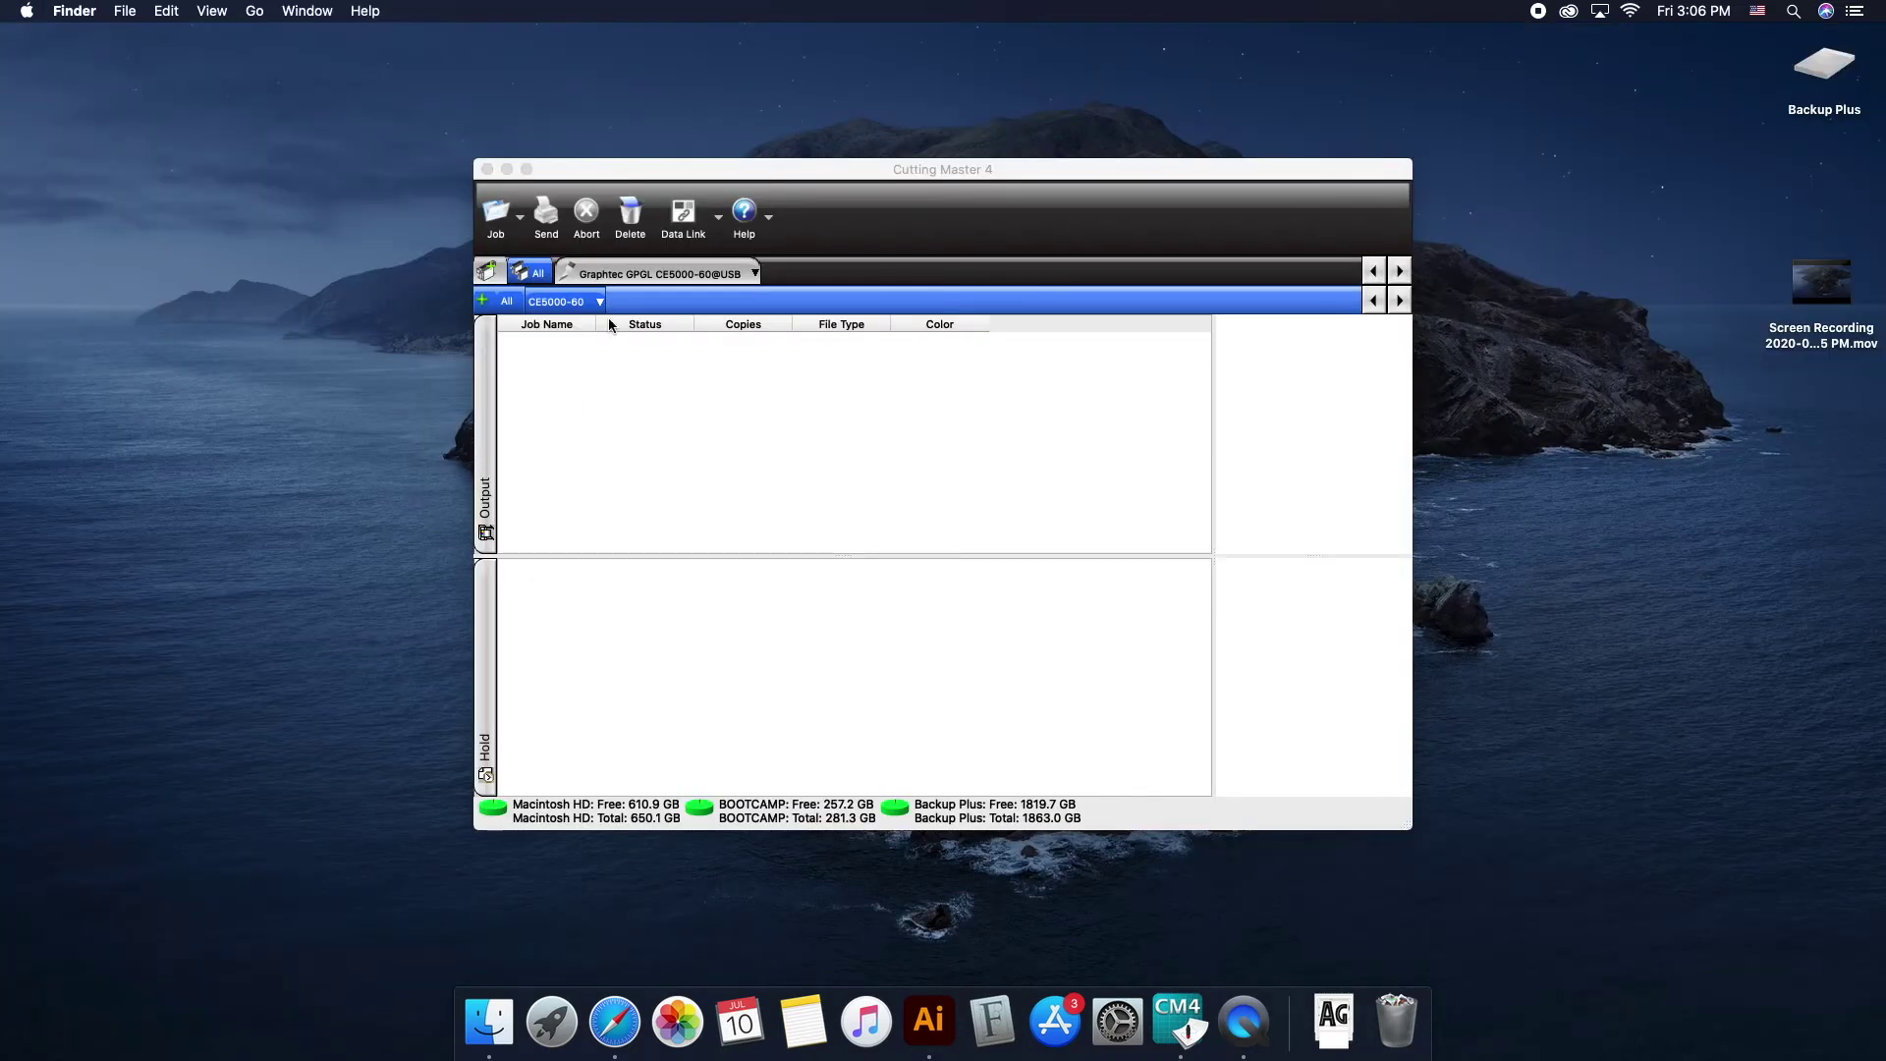
click(488, 170)
Step: Bring up Cutting Master 4's Dock menu and dismiss it without choosing anything
right_click(1178, 1022)
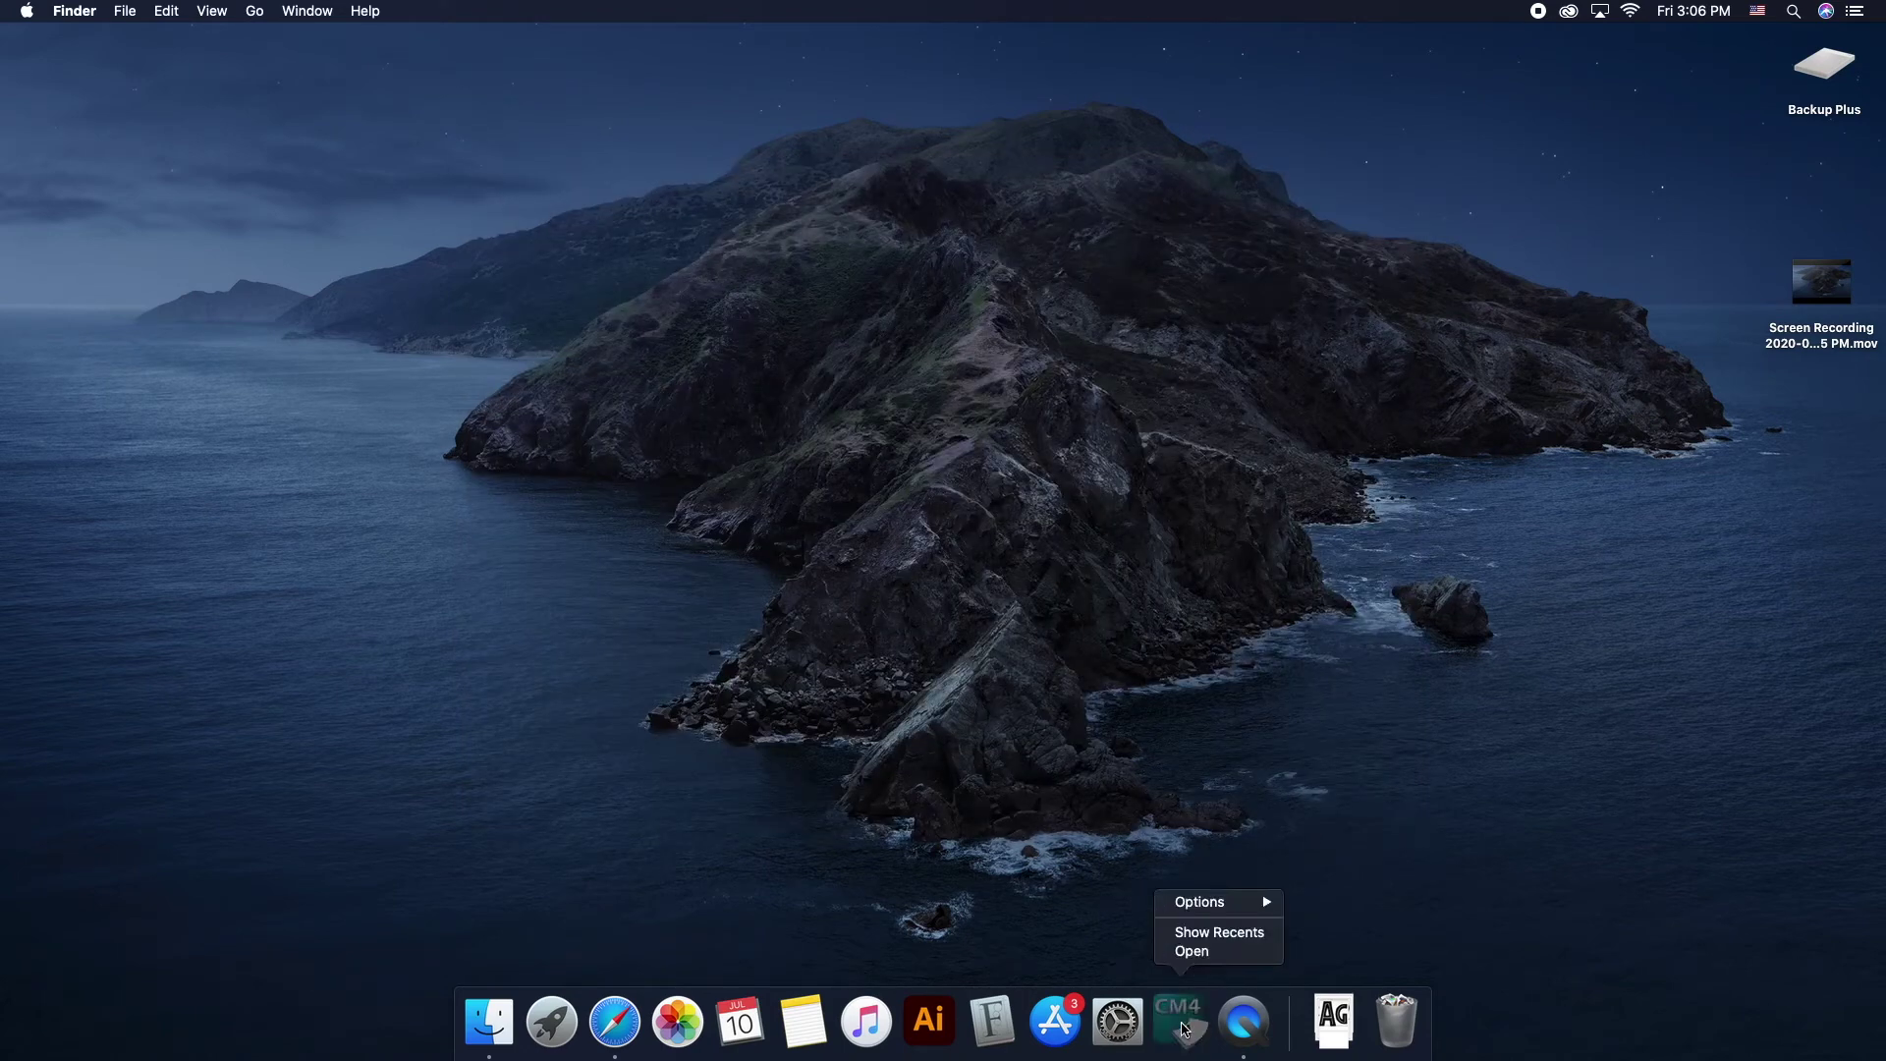
click(1433, 854)
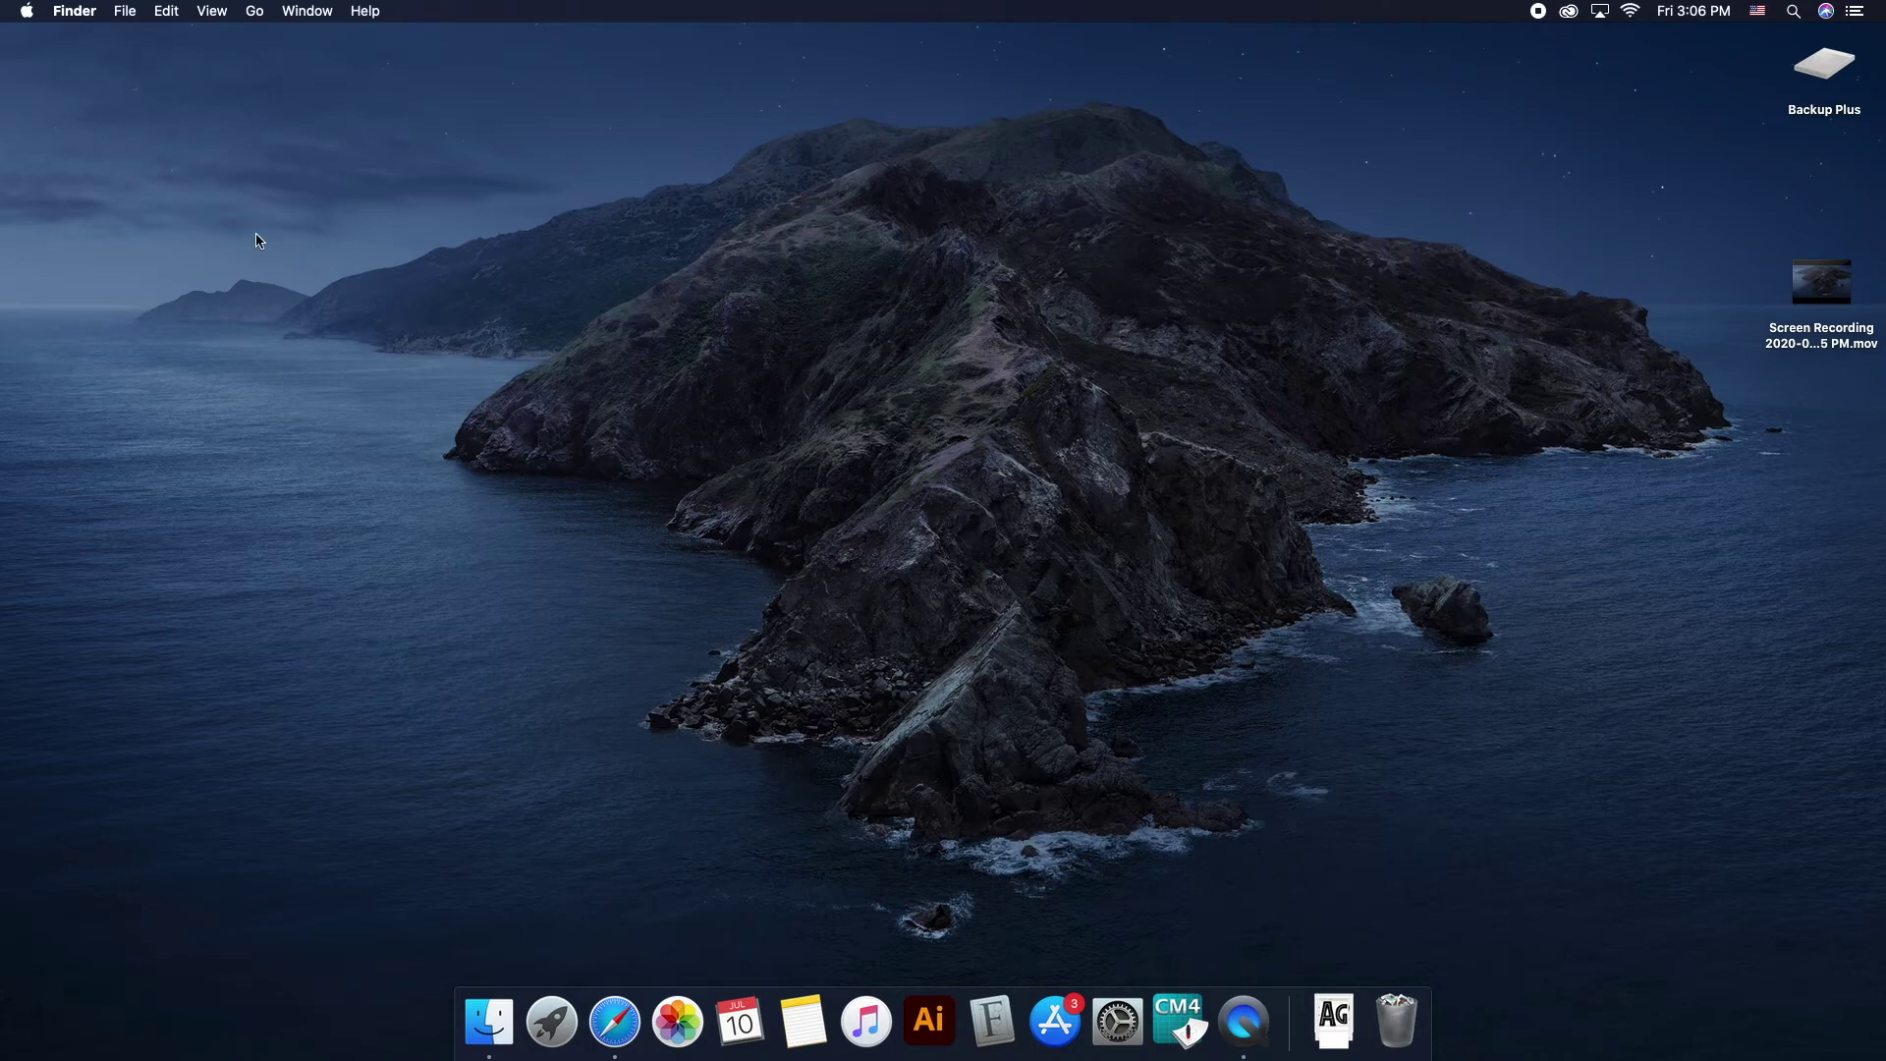
click(27, 11)
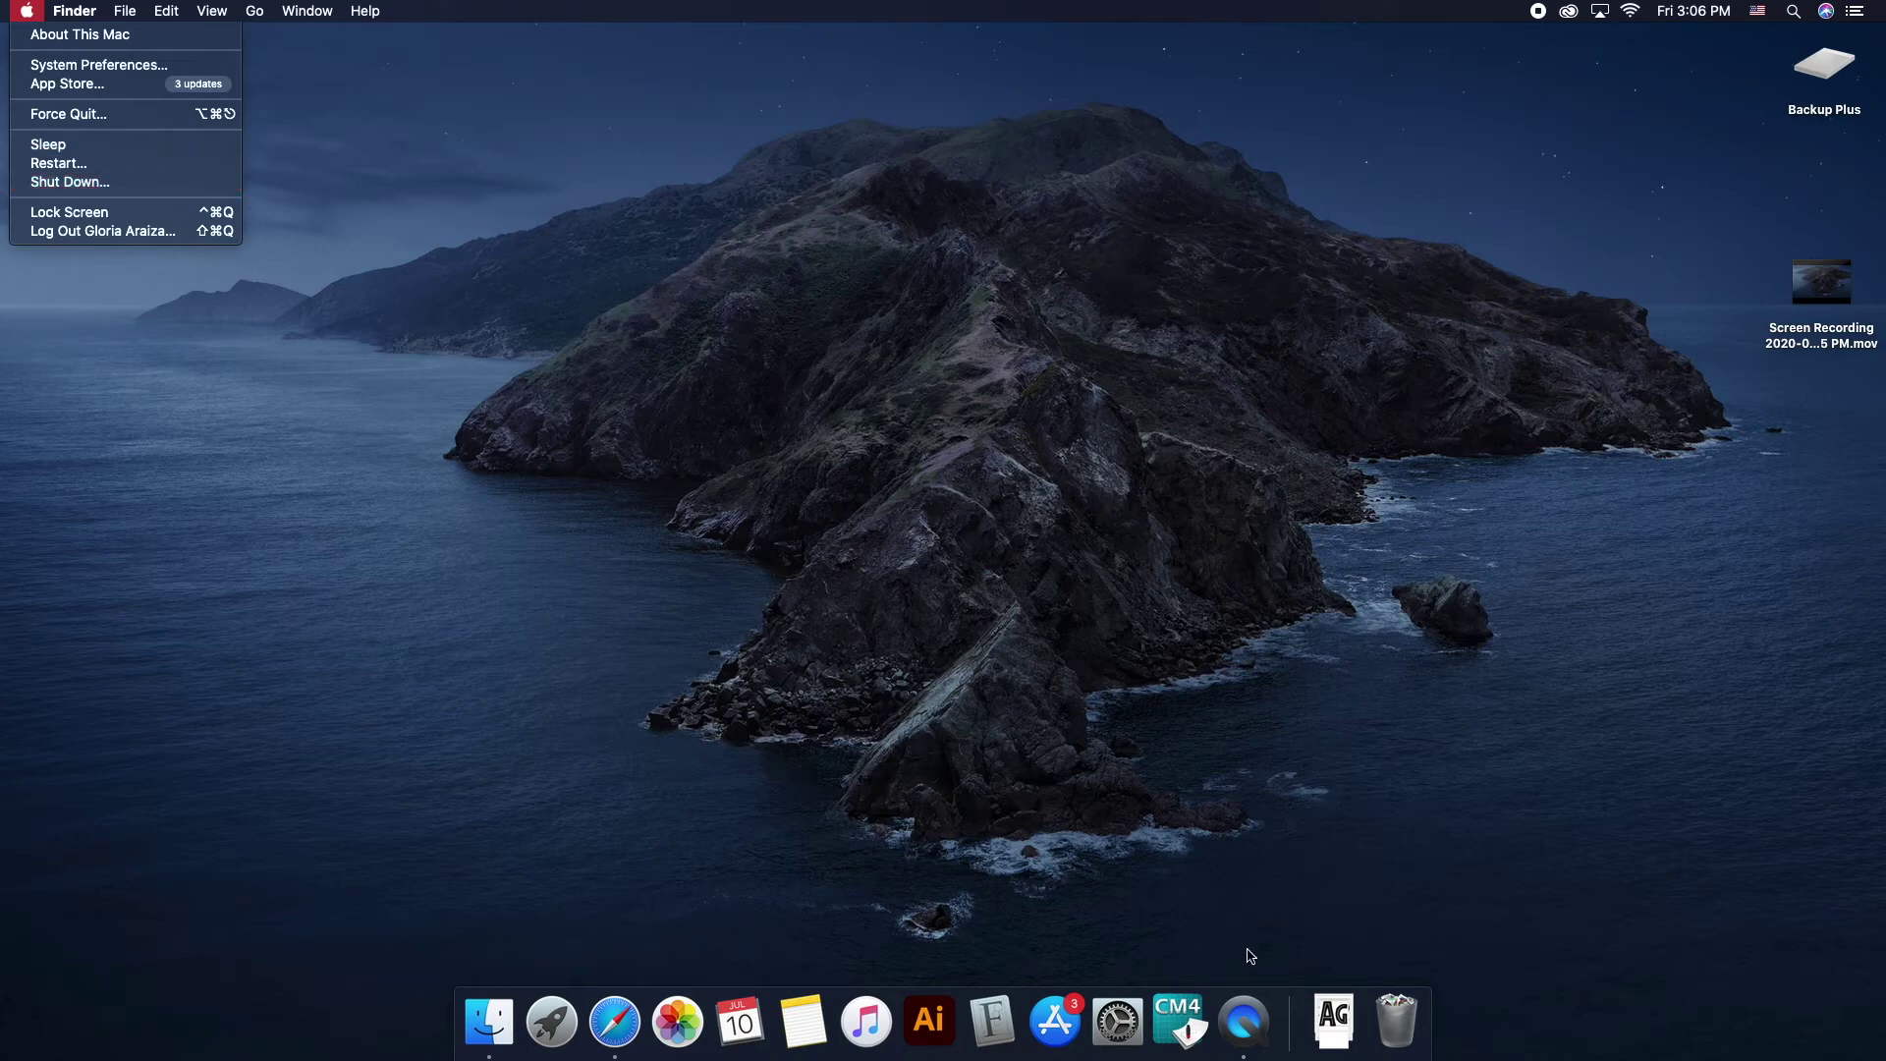
click(722, 840)
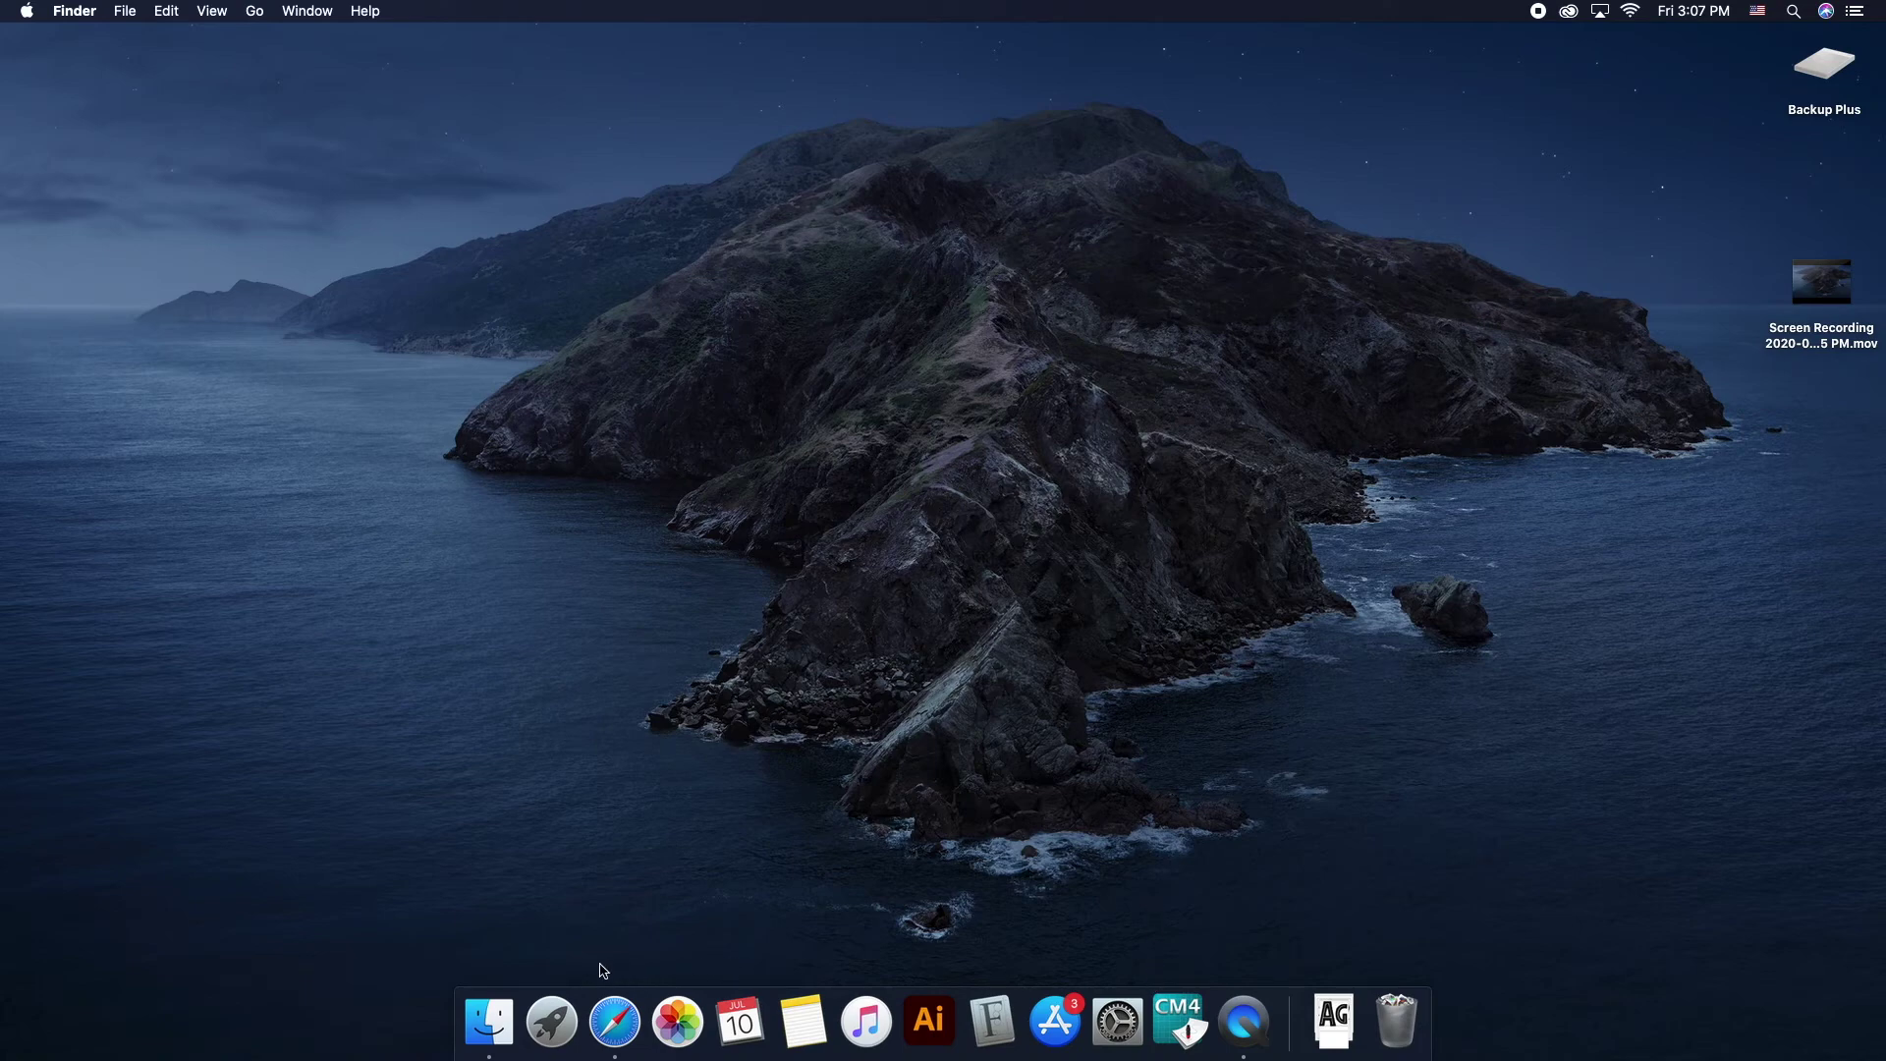
Step: Launch Preference Manager from Applications > Cutting Master 4 64 in Finder
click(502, 998)
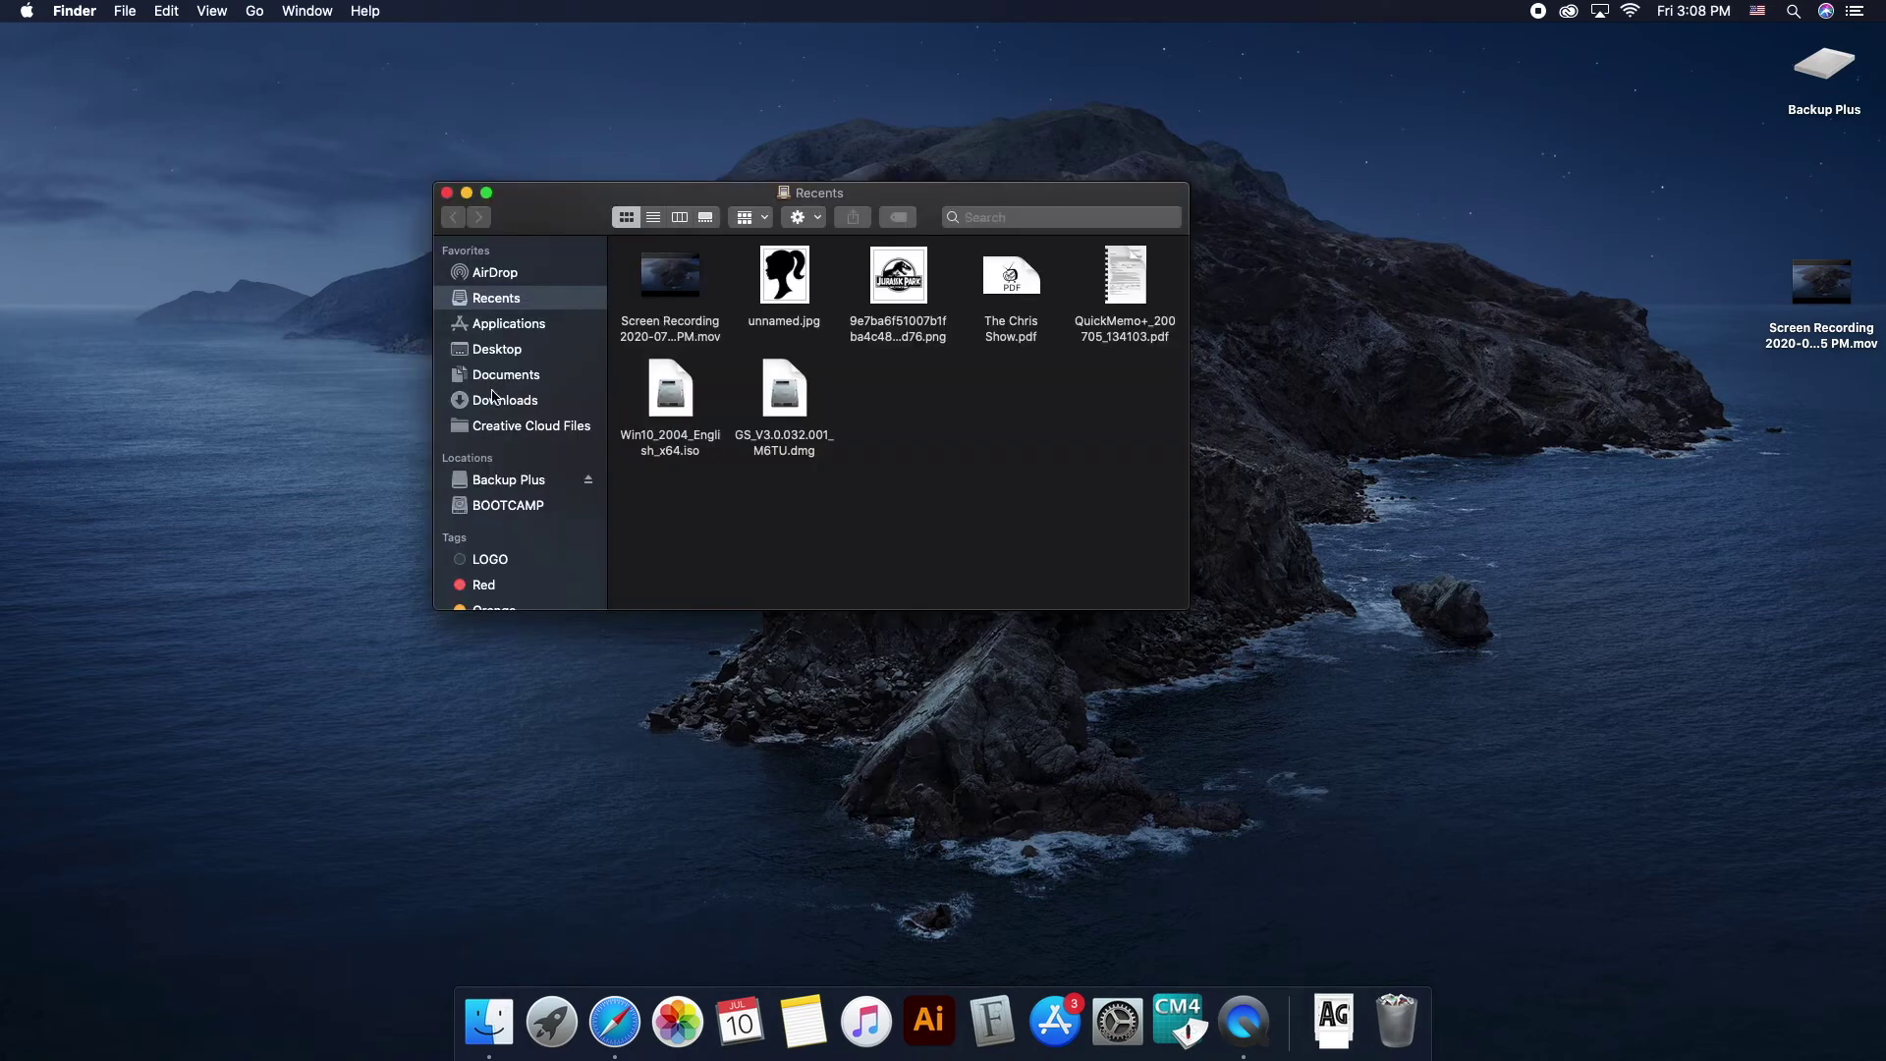
click(502, 330)
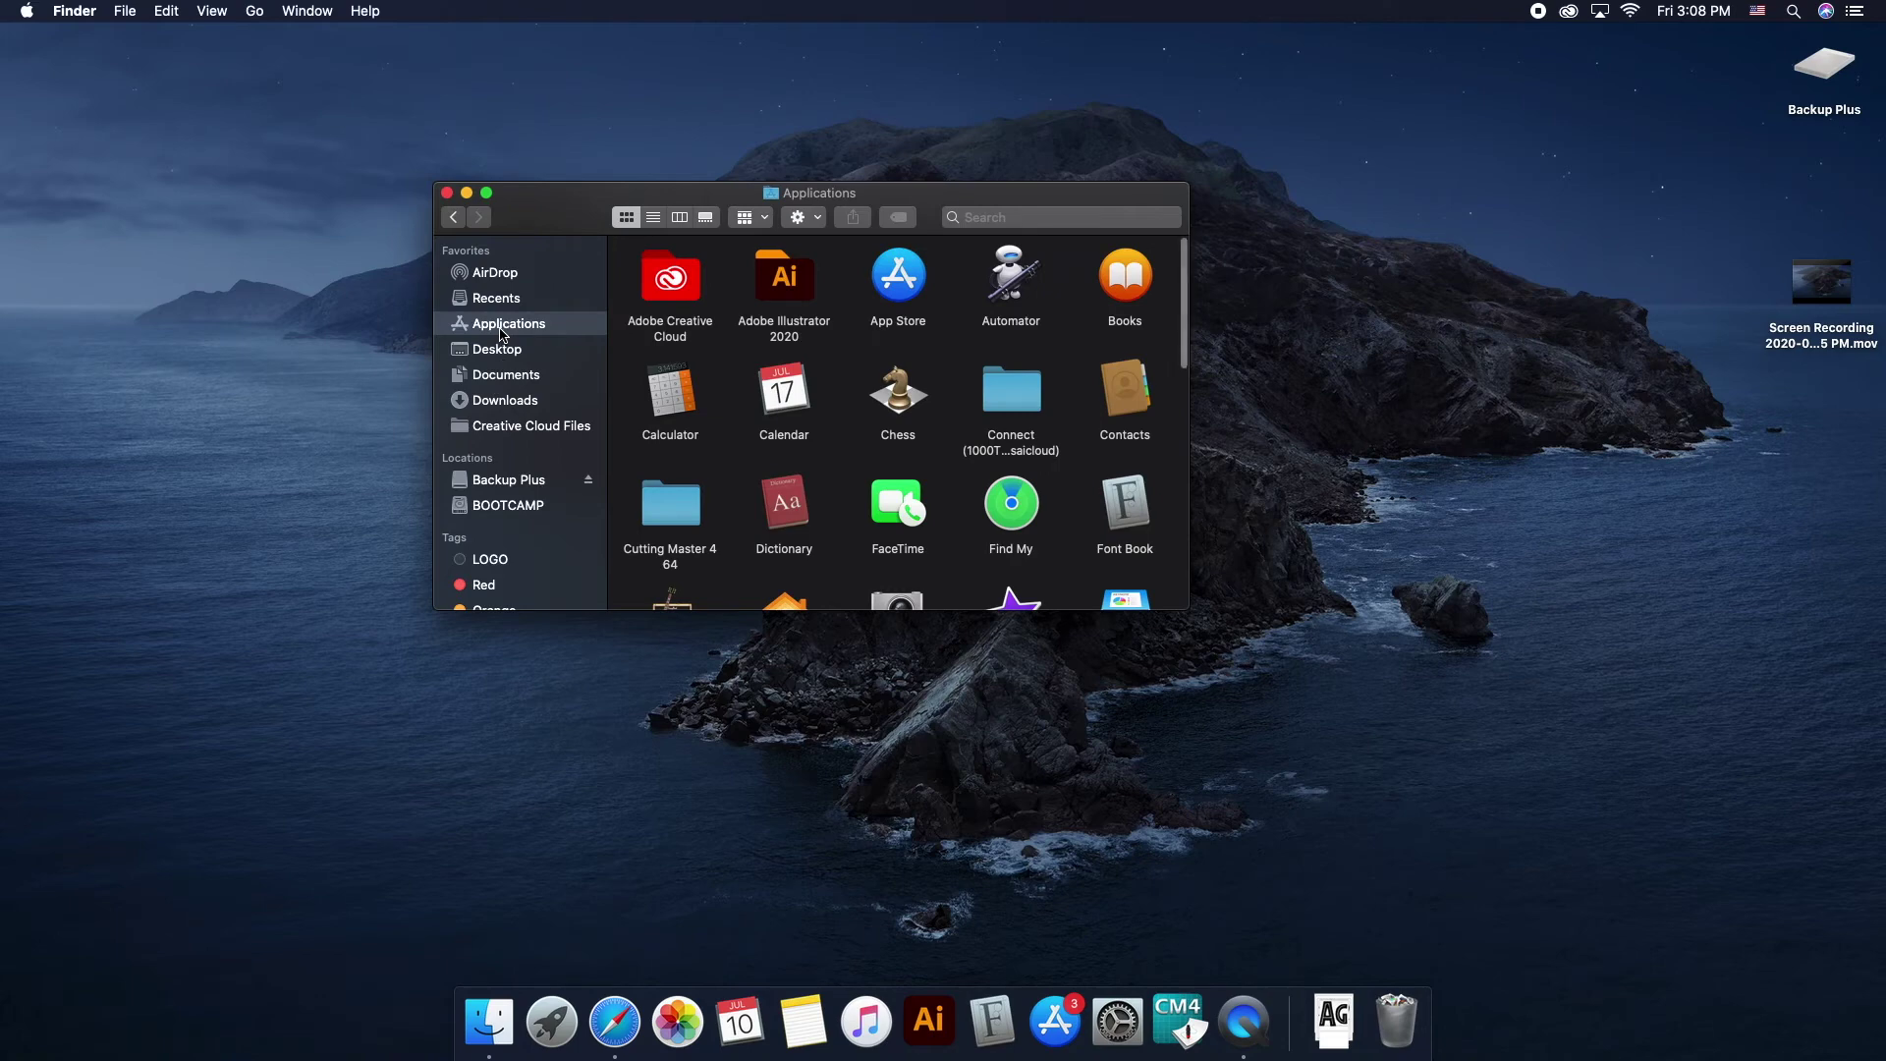
double_click(685, 518)
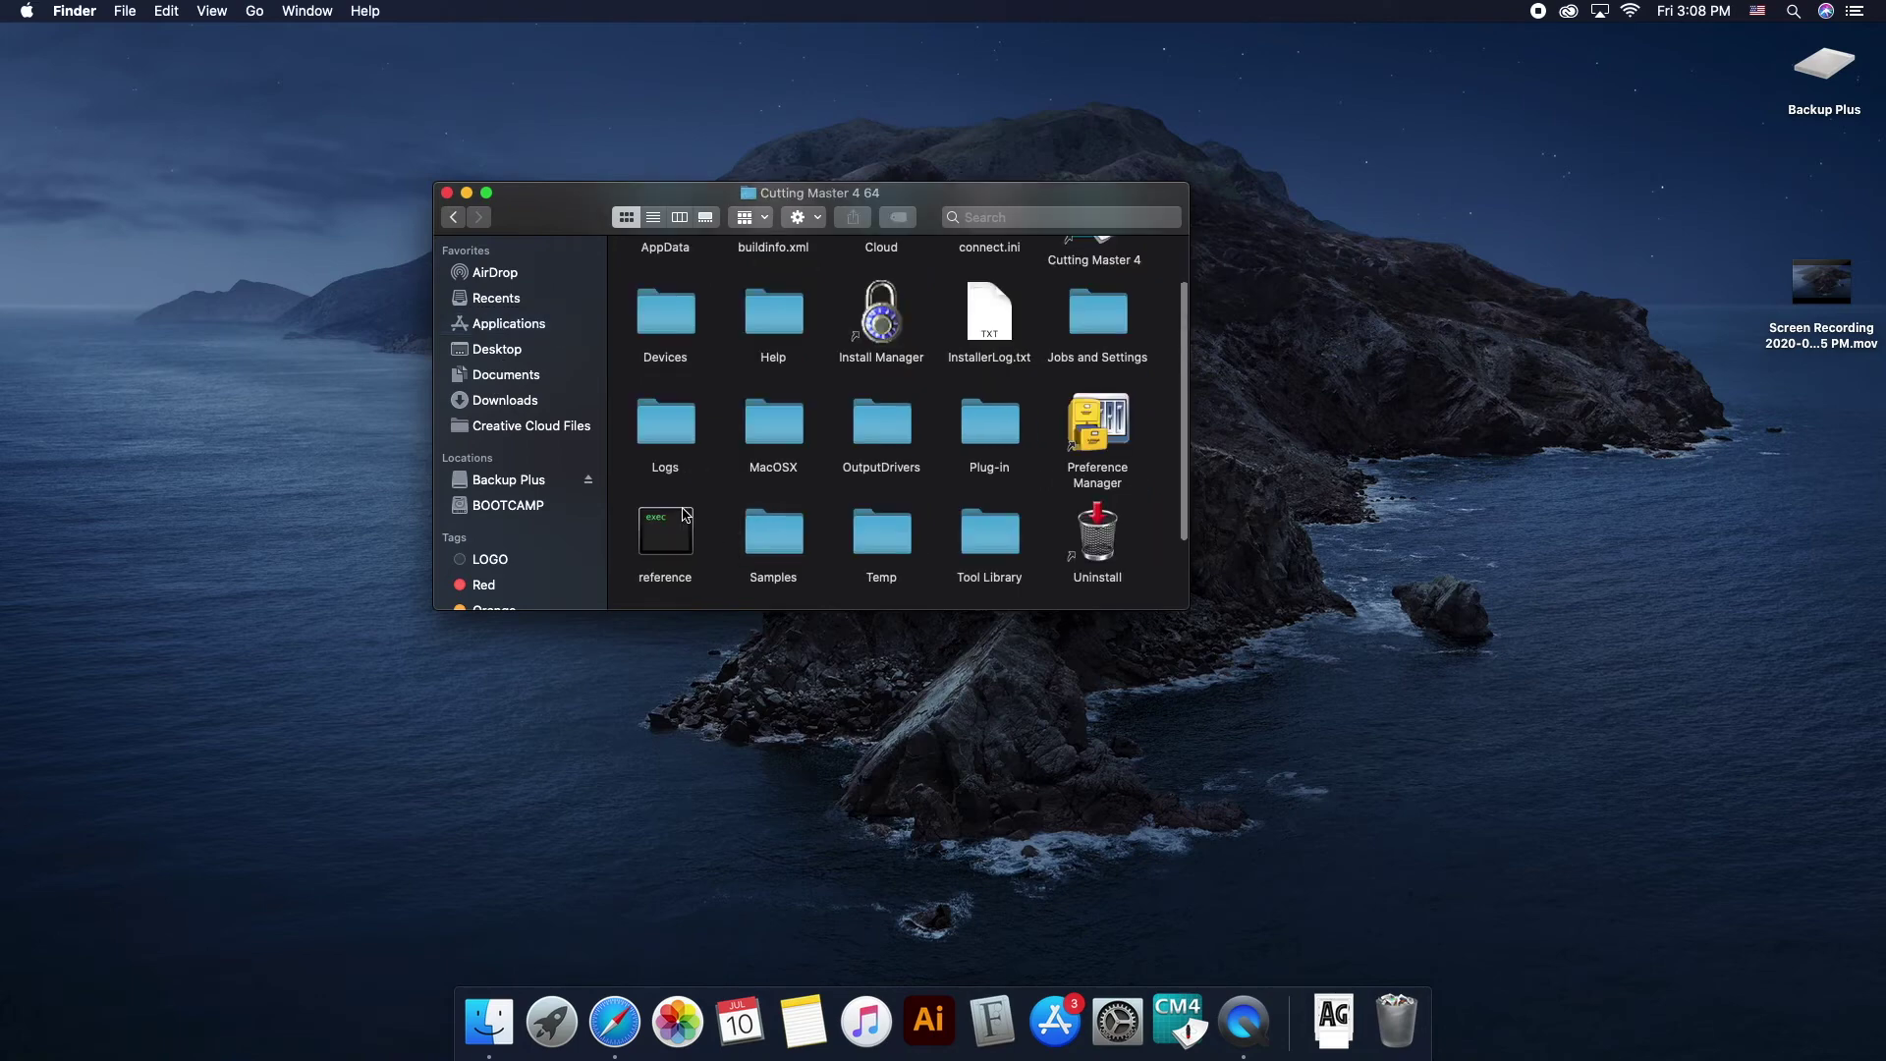
double_click(1098, 430)
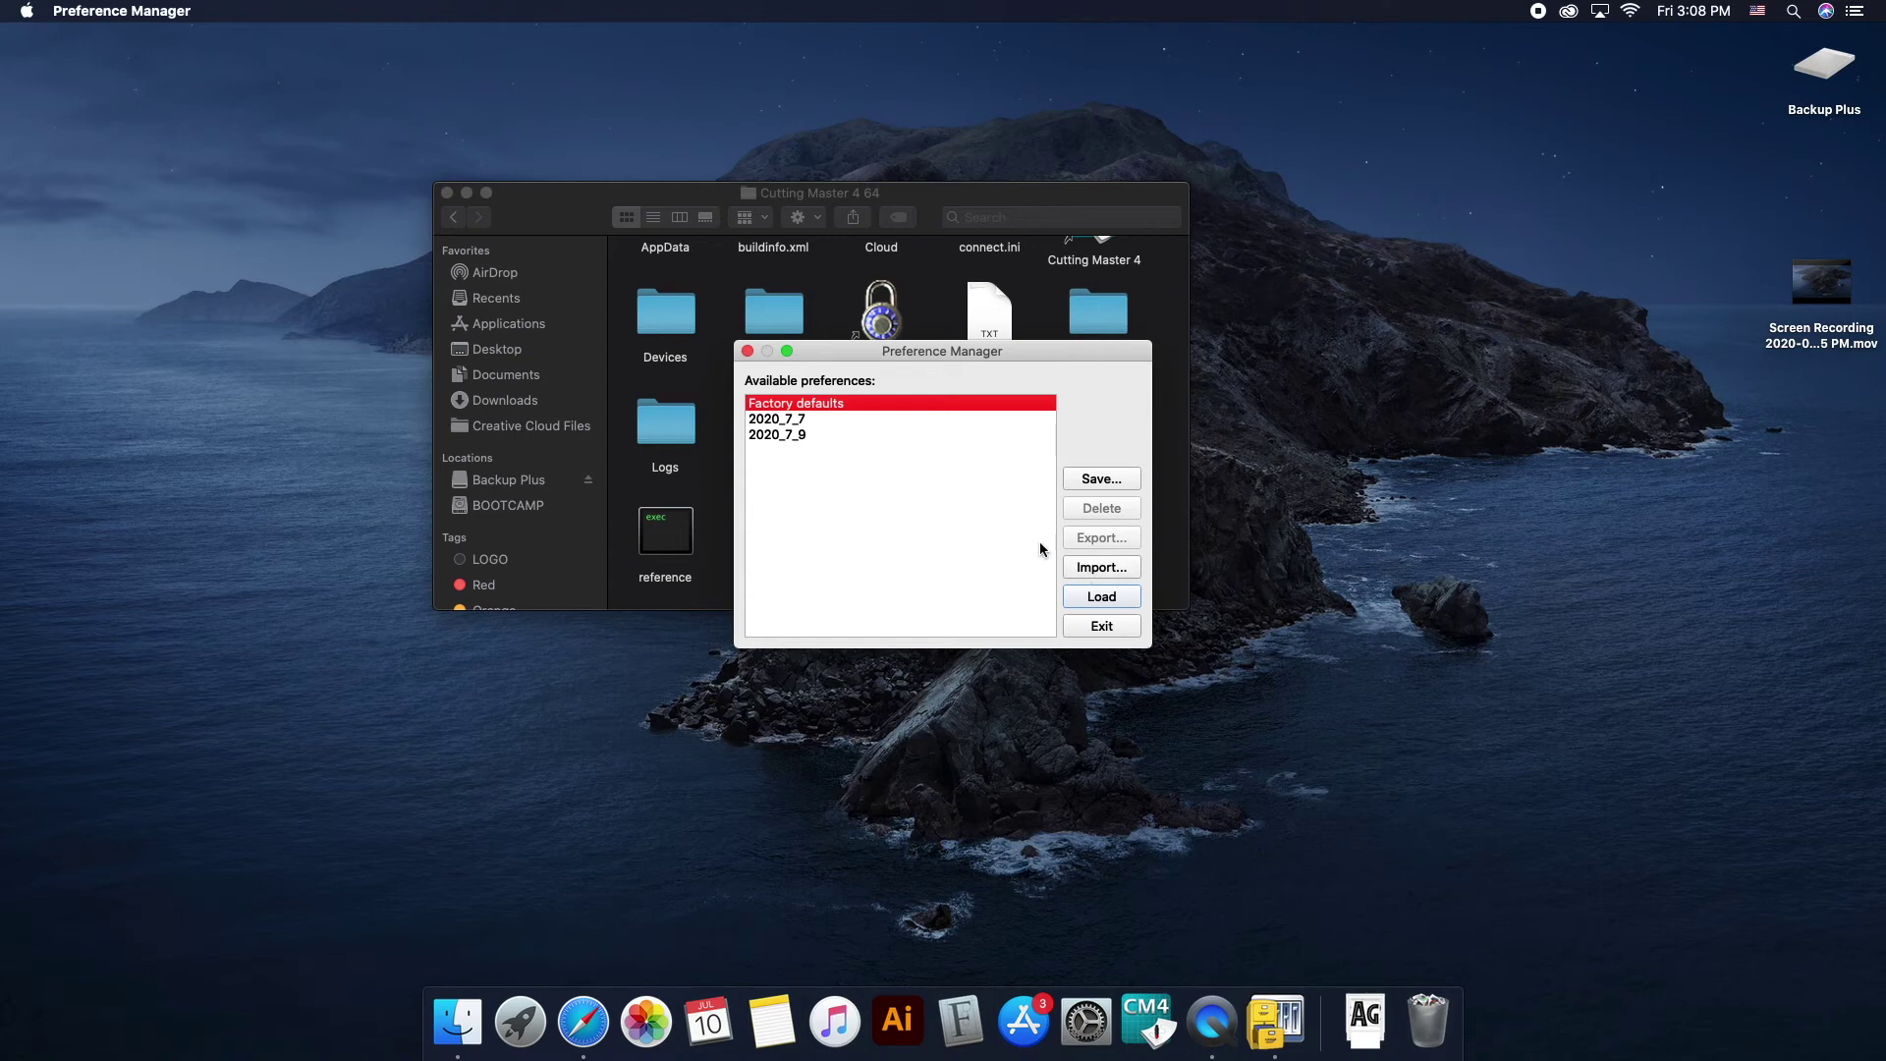
Step: Close Preference Manager and the Cutting Master 4 64 folder window
click(747, 352)
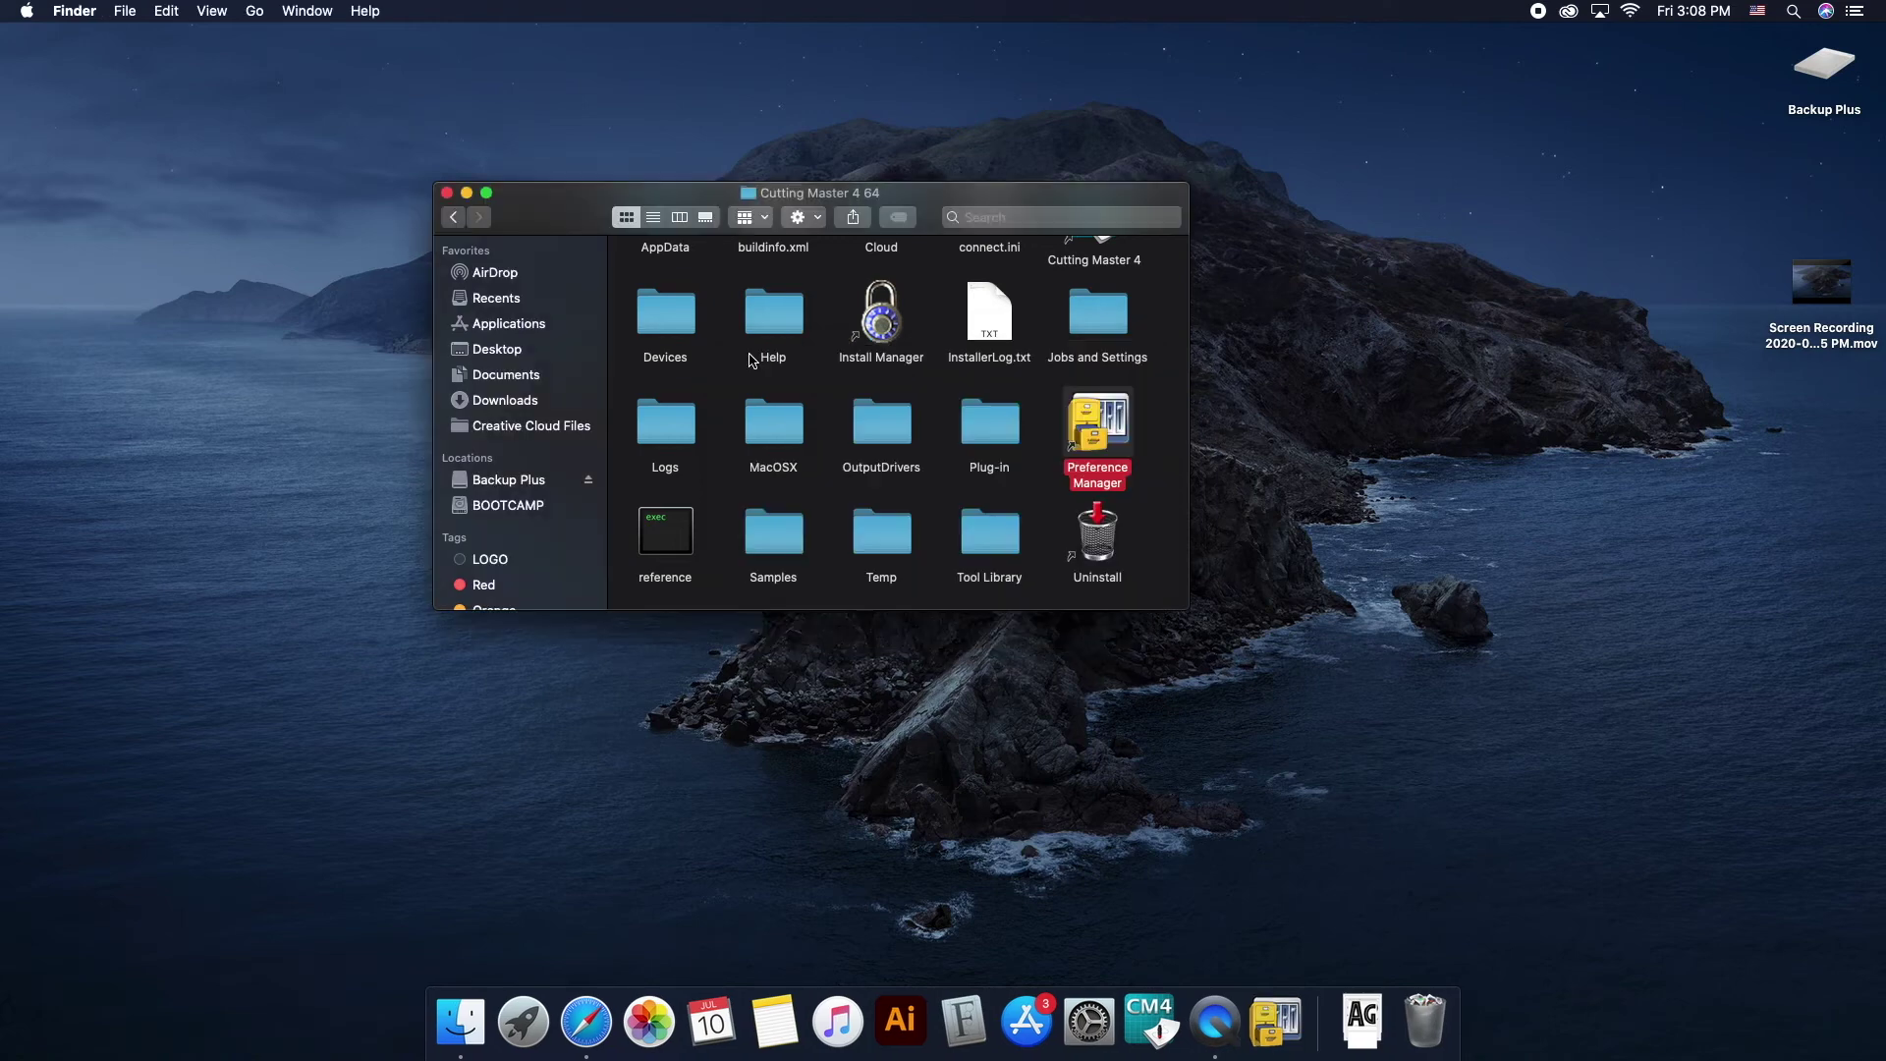
click(447, 192)
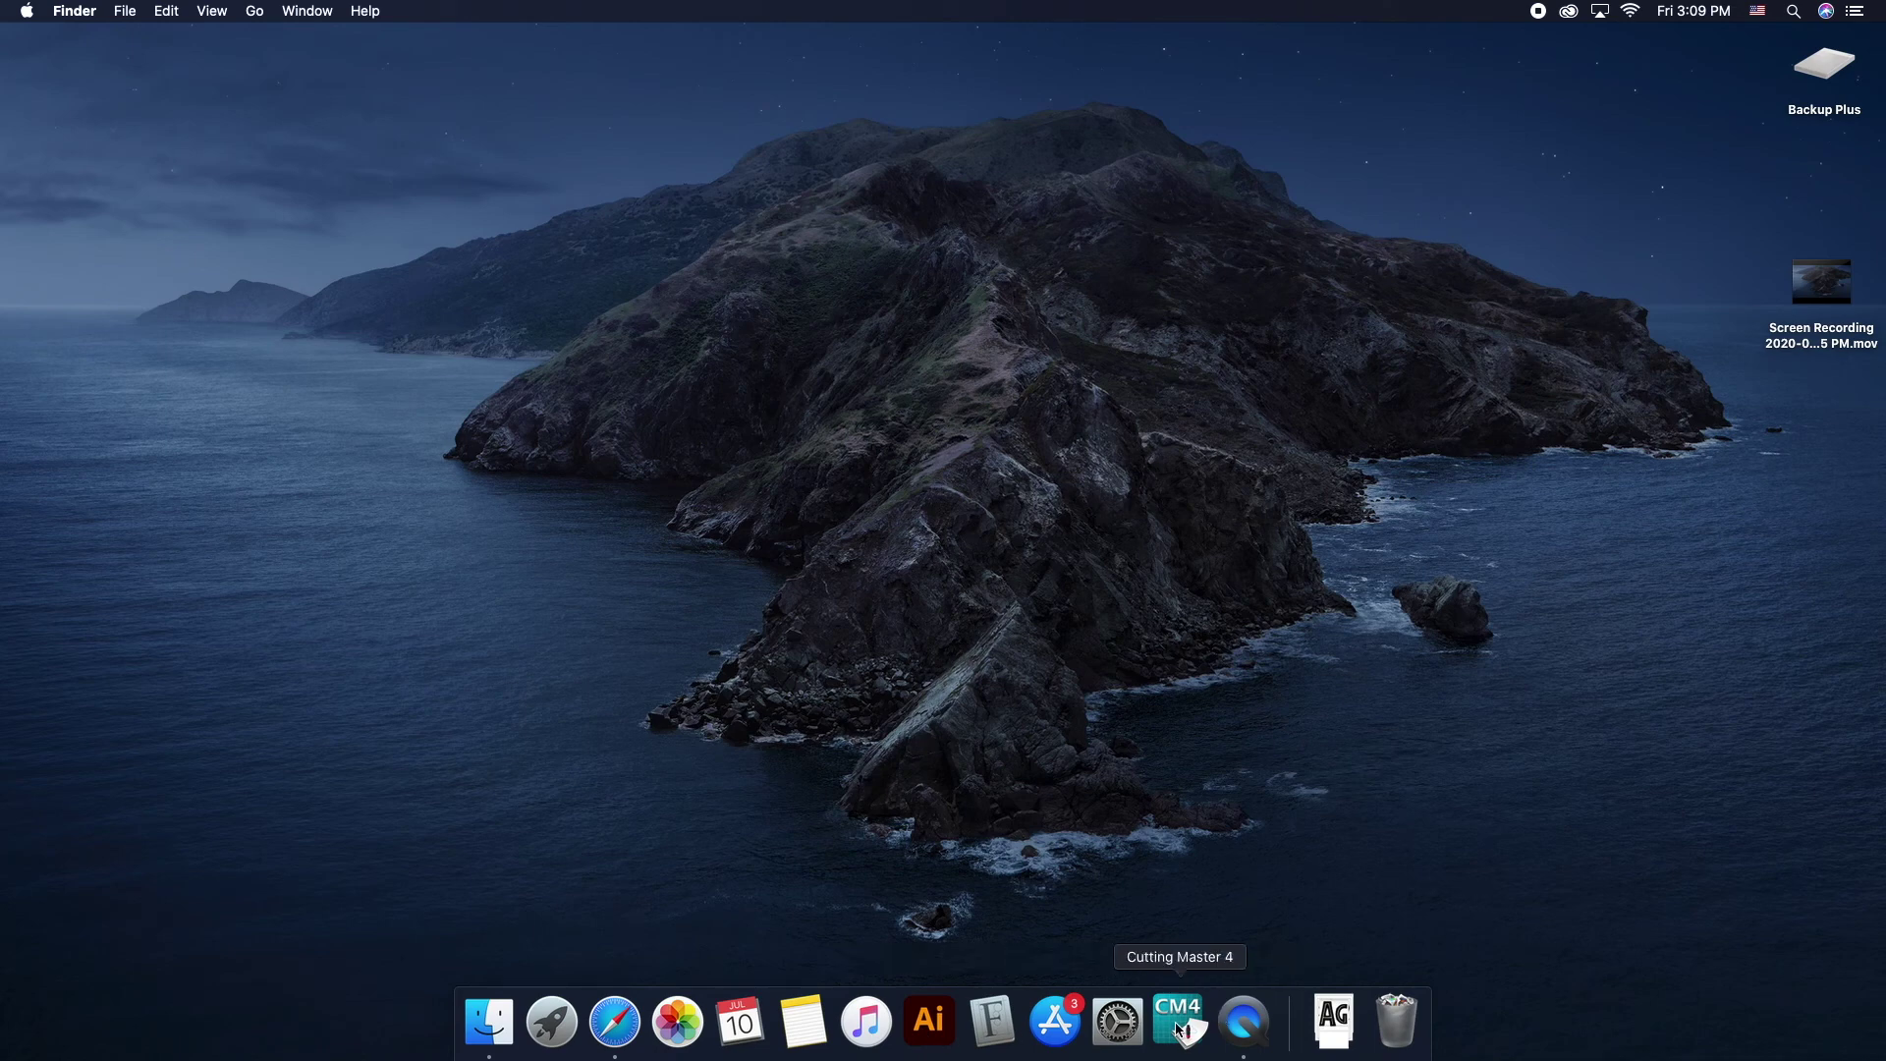
Step: Relaunch Preference Manager from the Cutting Master 4 64 folder in Applications
click(496, 1034)
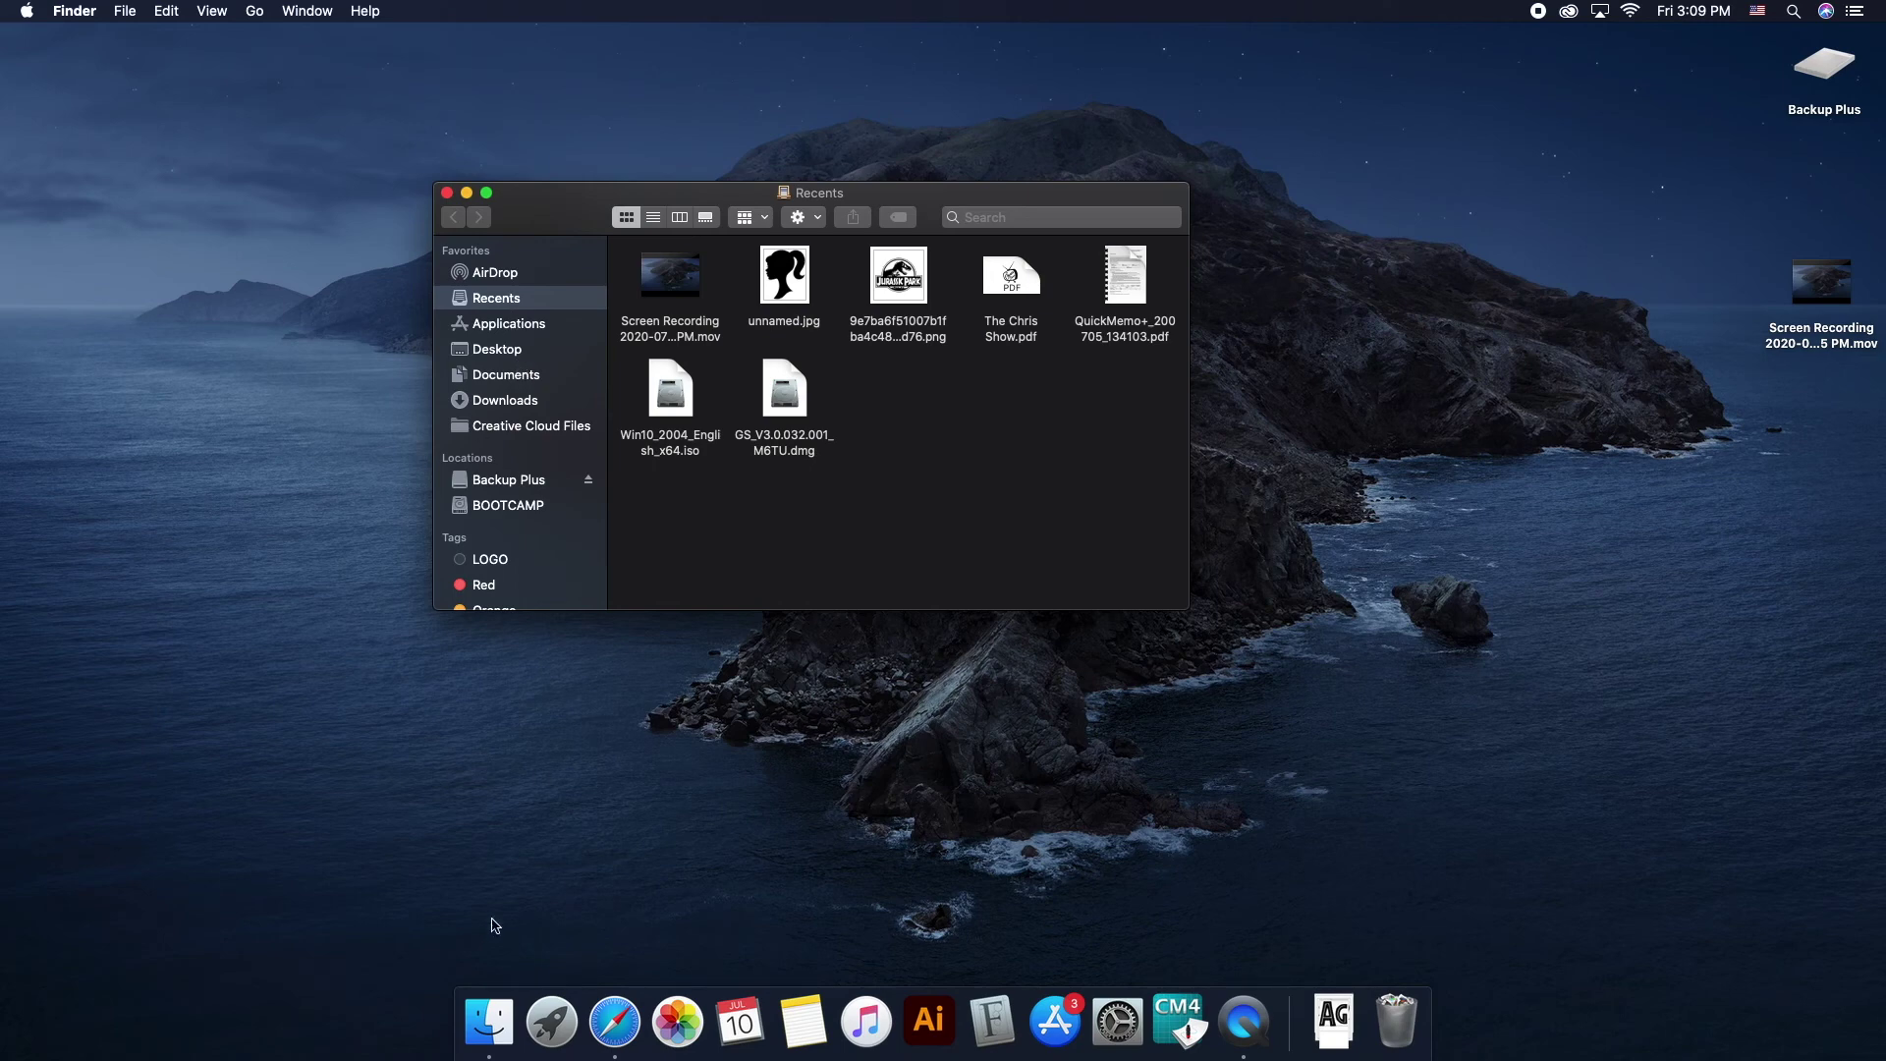
click(523, 326)
double_click(671, 515)
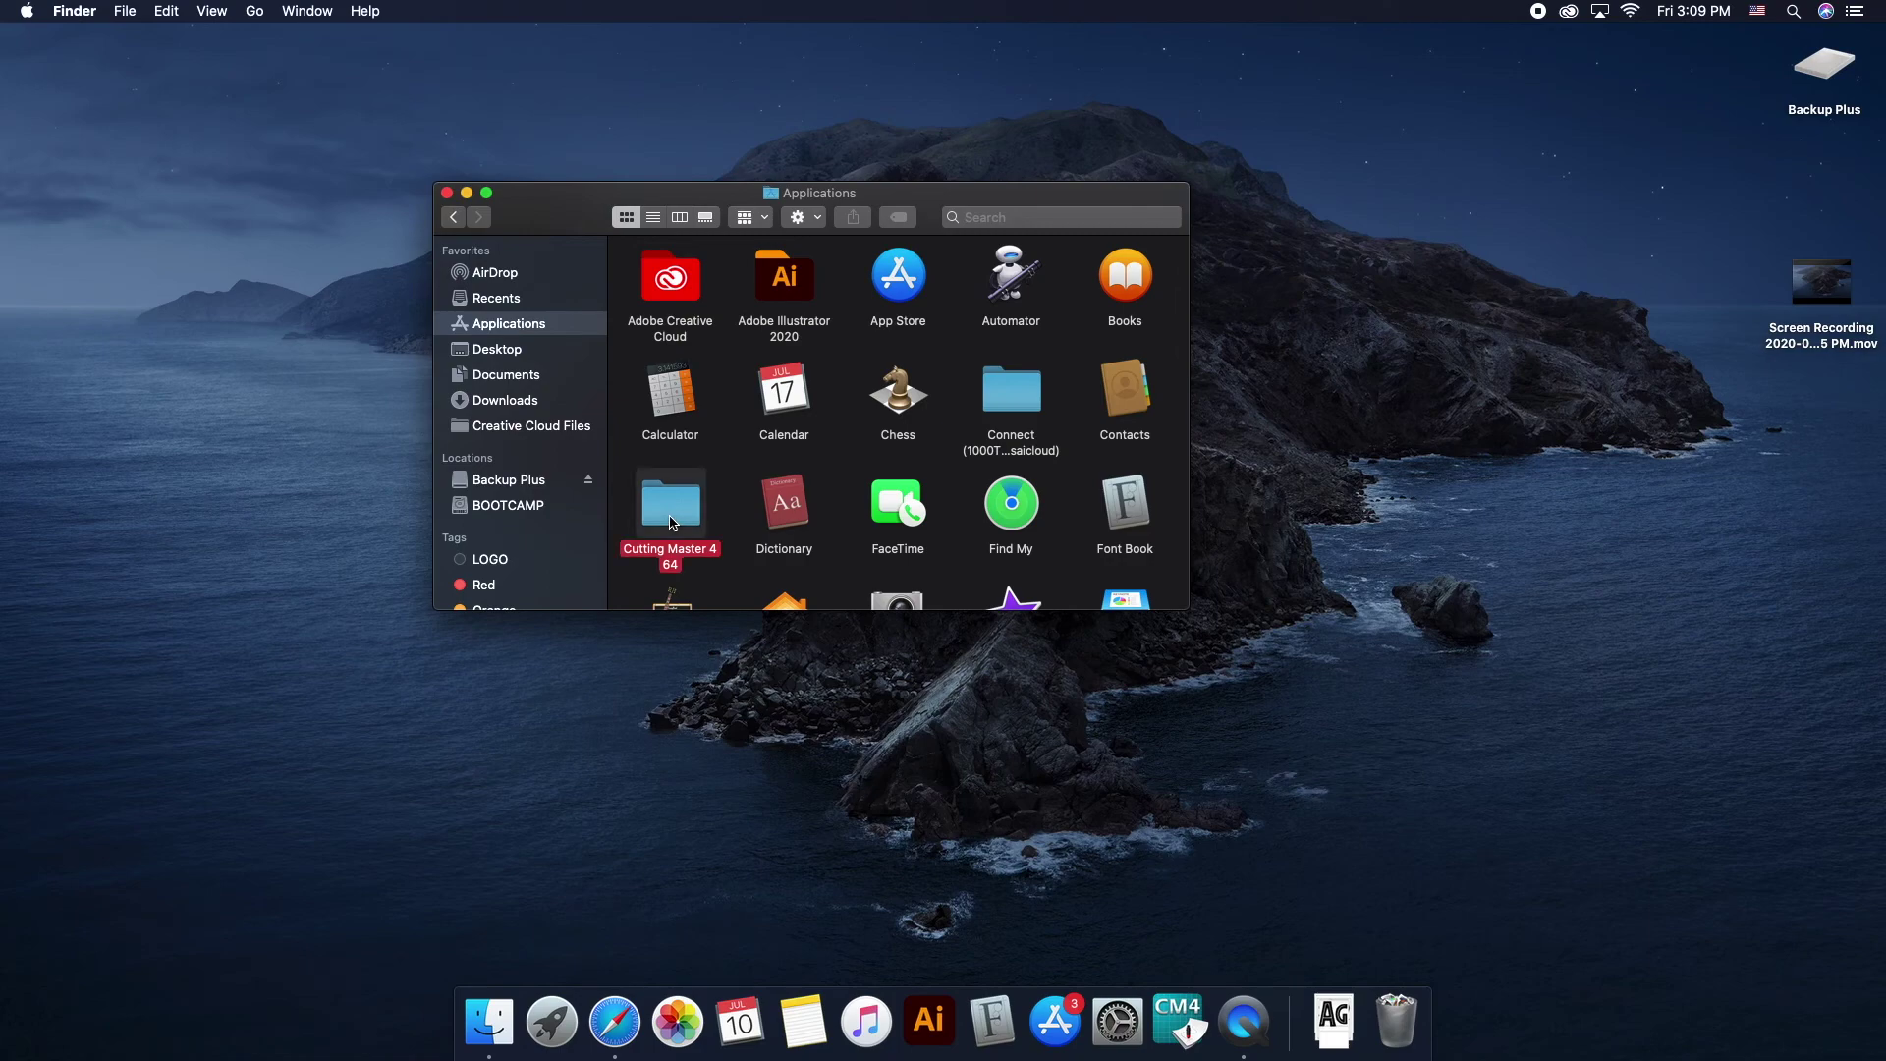
double_click(1100, 432)
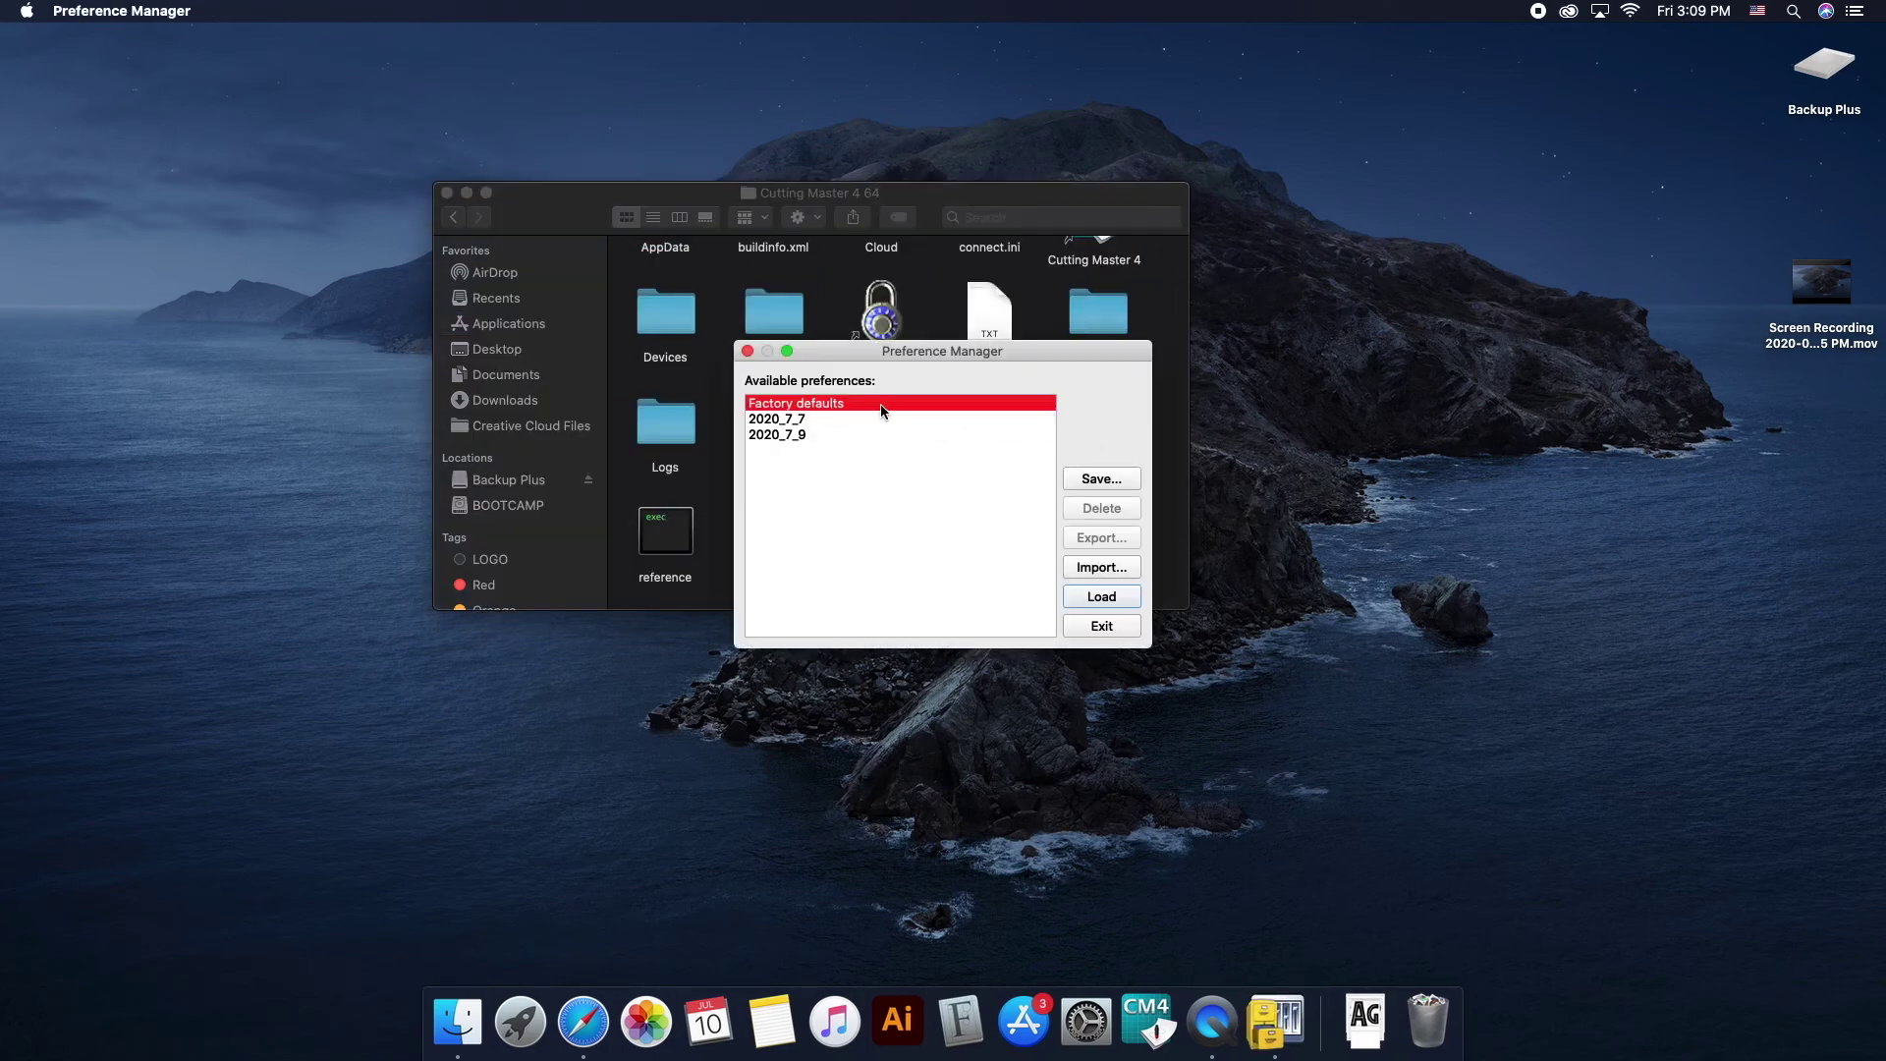
Step: Select Factory defaults instead of 2020_7_7 as the preference set, then quit Preference Manager
click(823, 418)
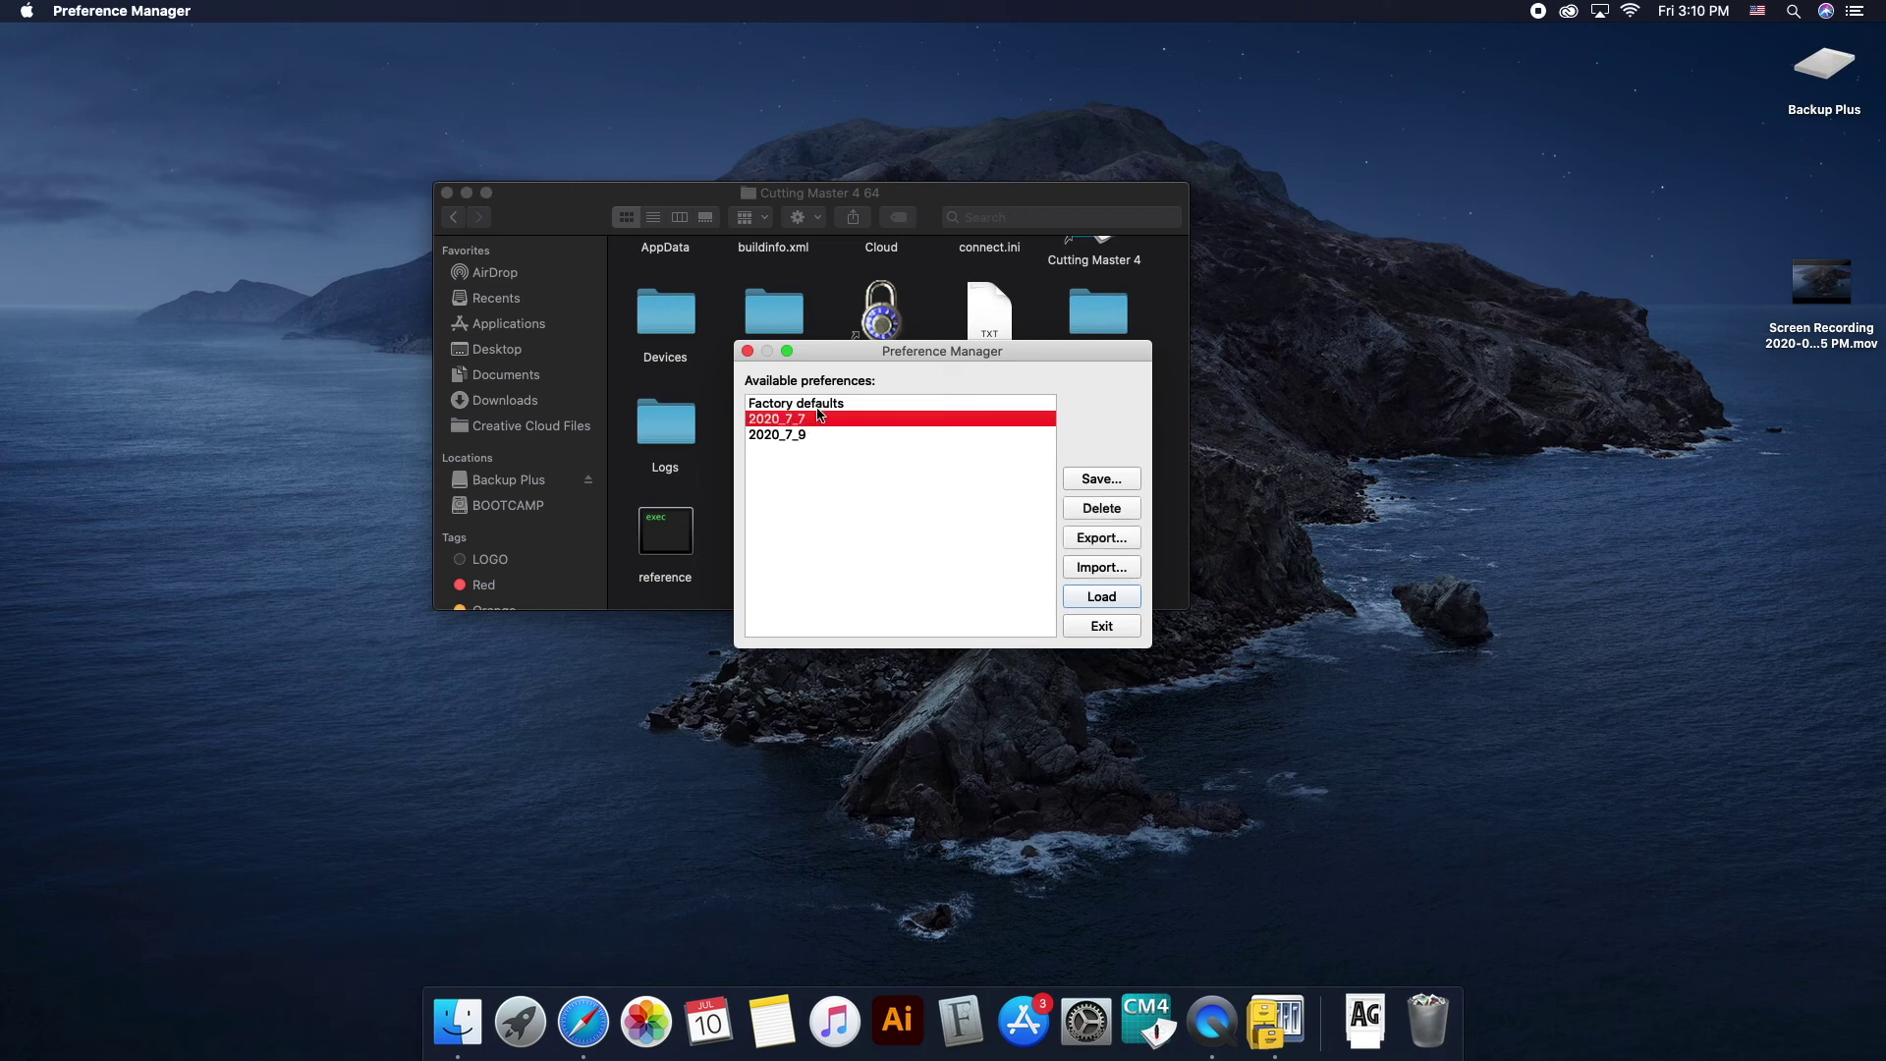
click(816, 405)
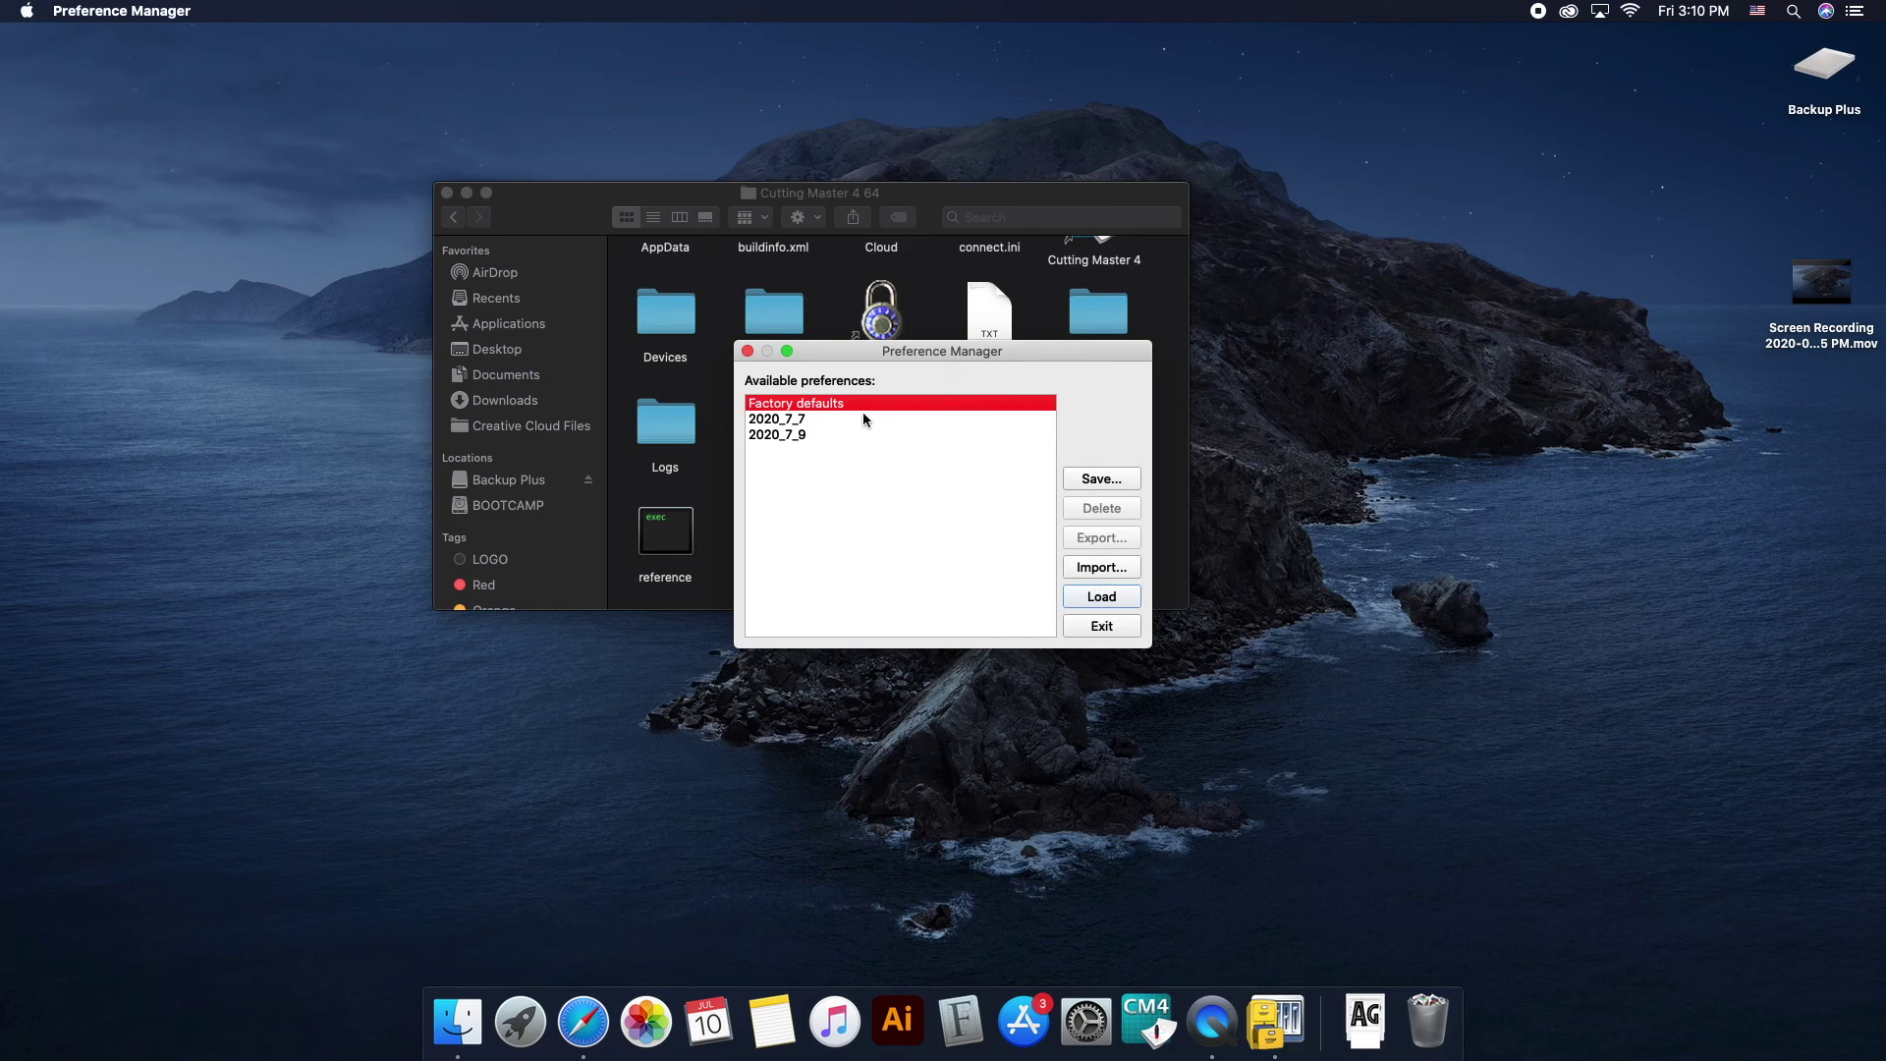
click(748, 350)
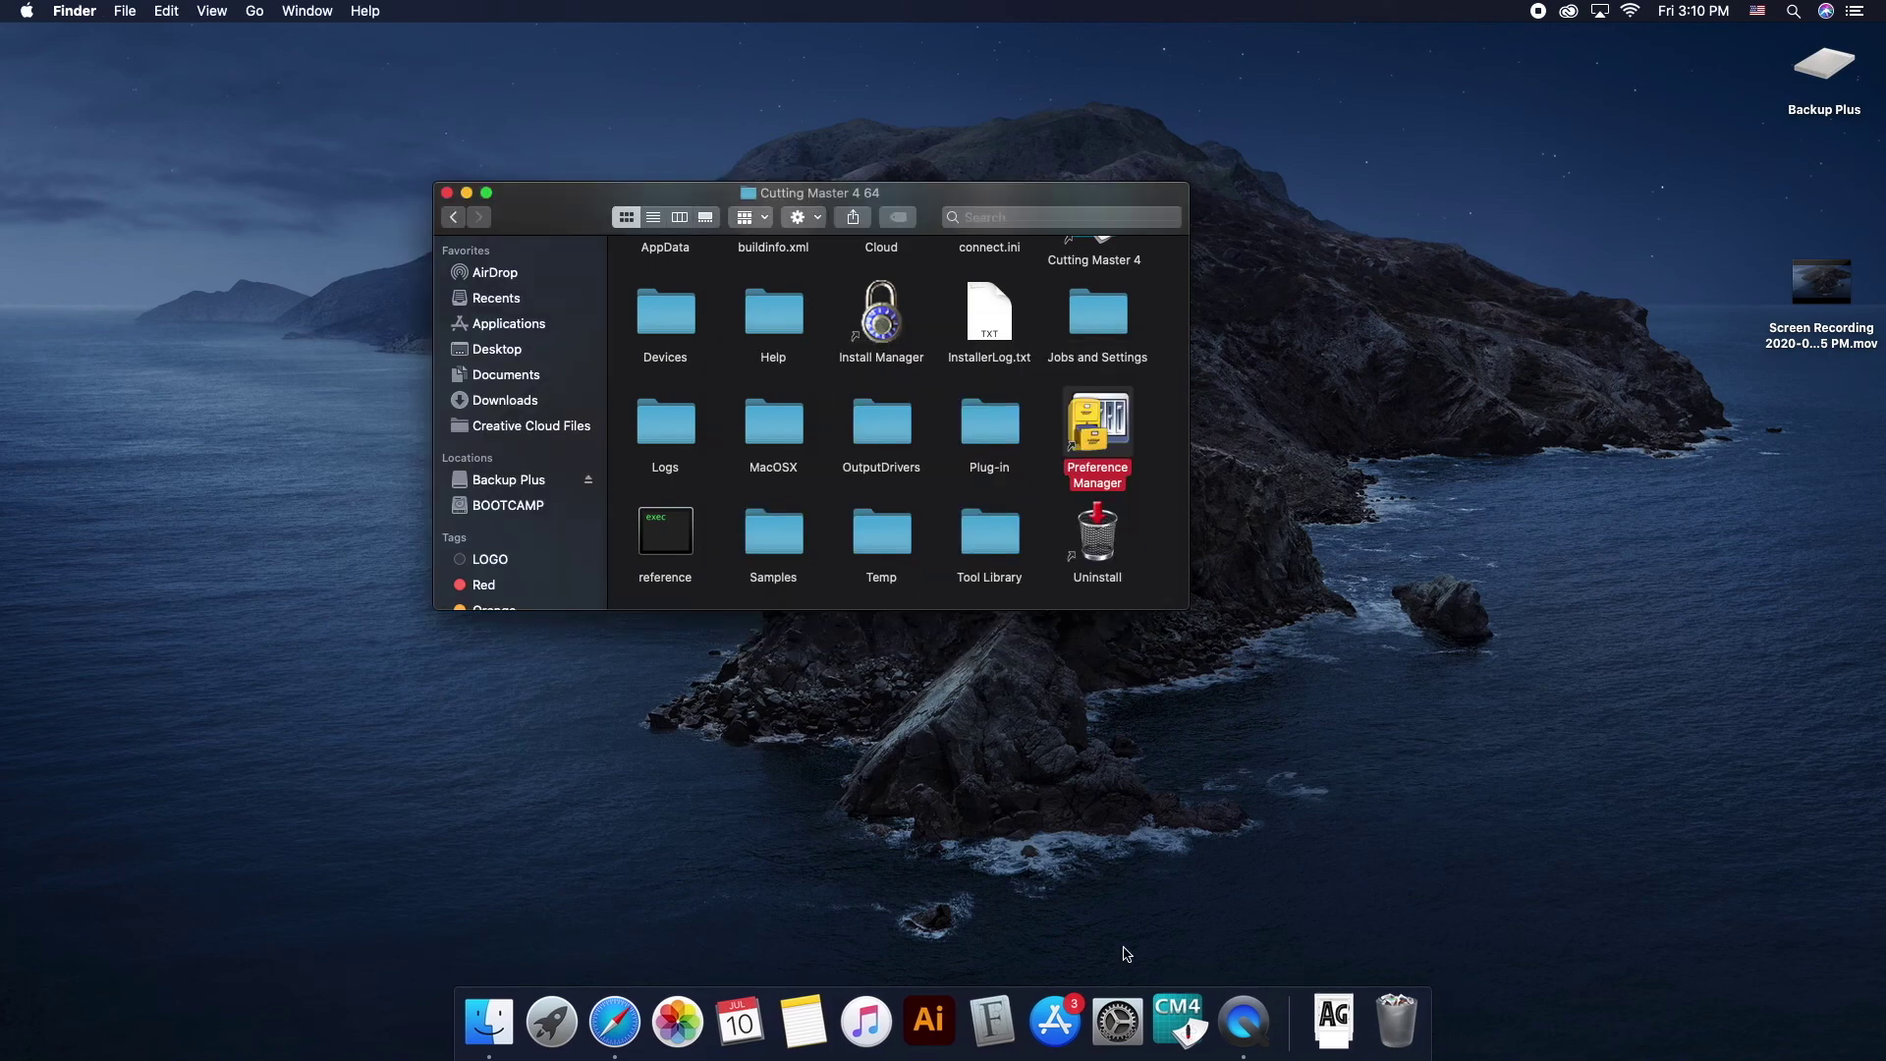
Step: Close the Cutting Master 4 64 folder window in Finder
click(447, 193)
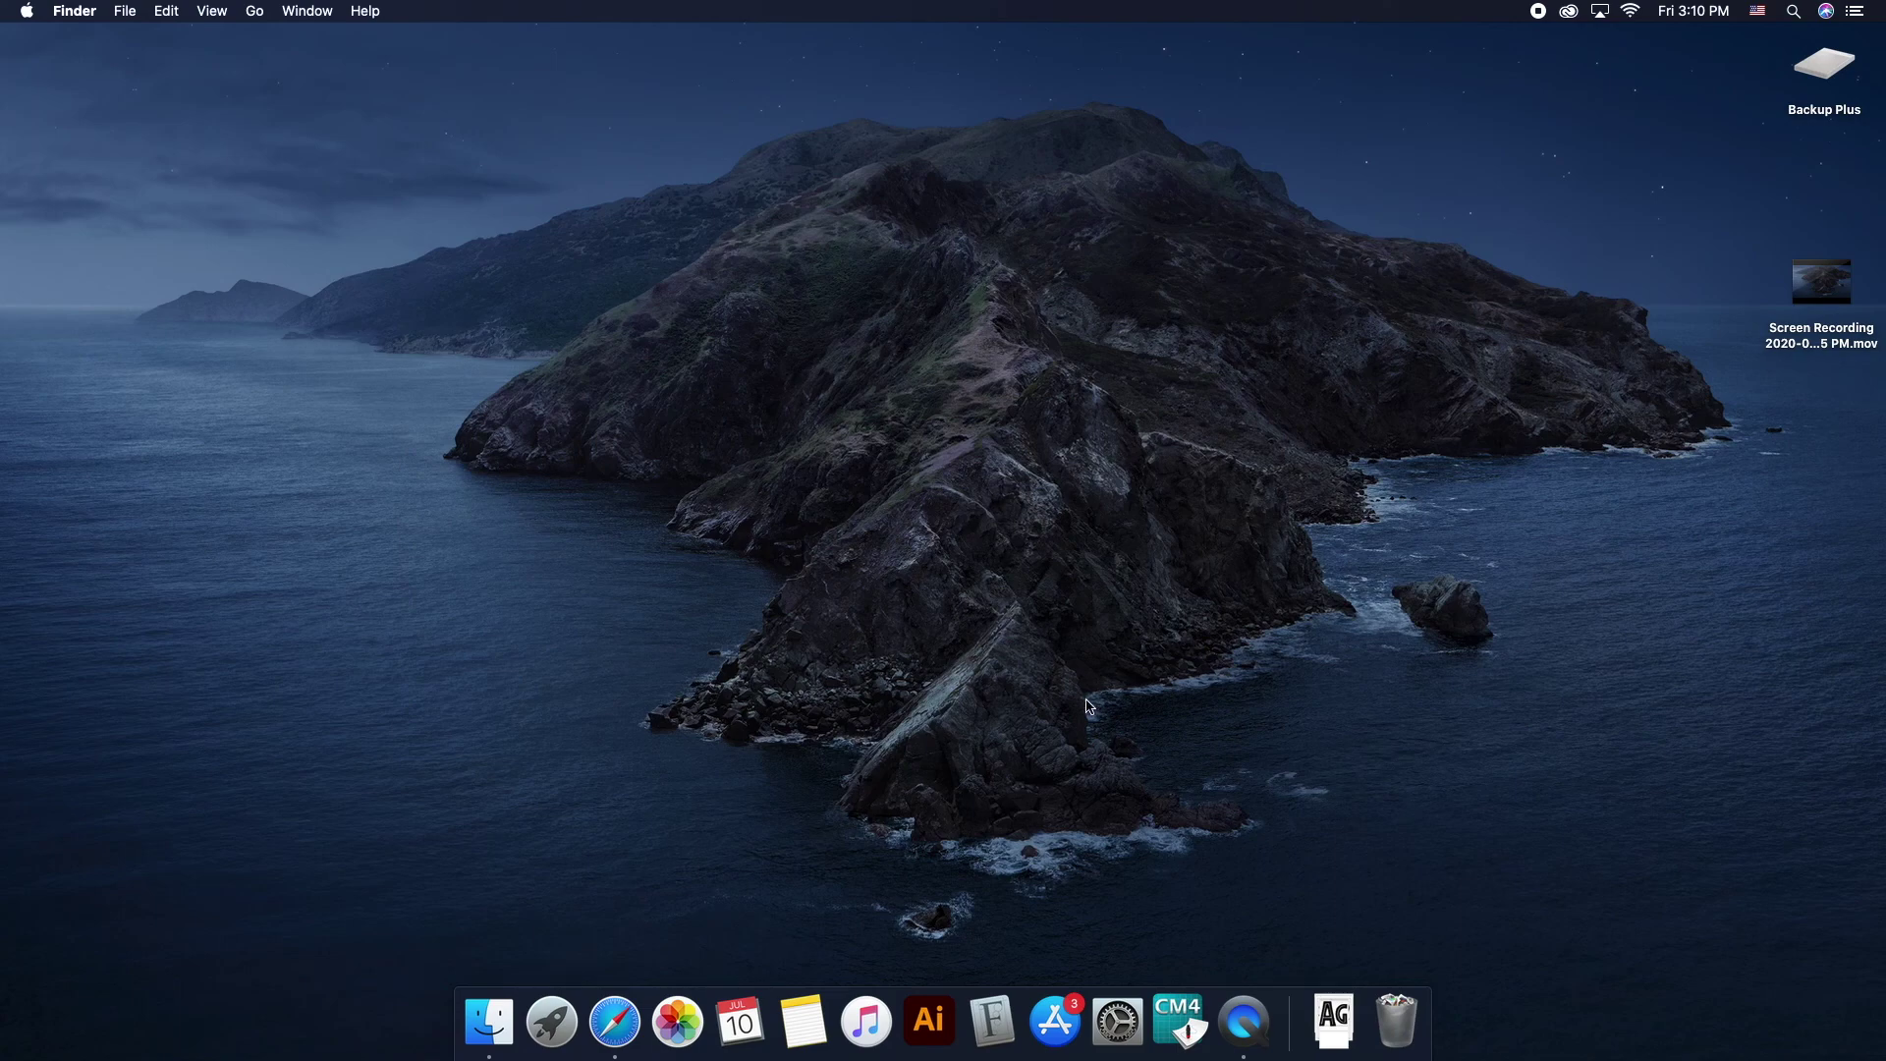